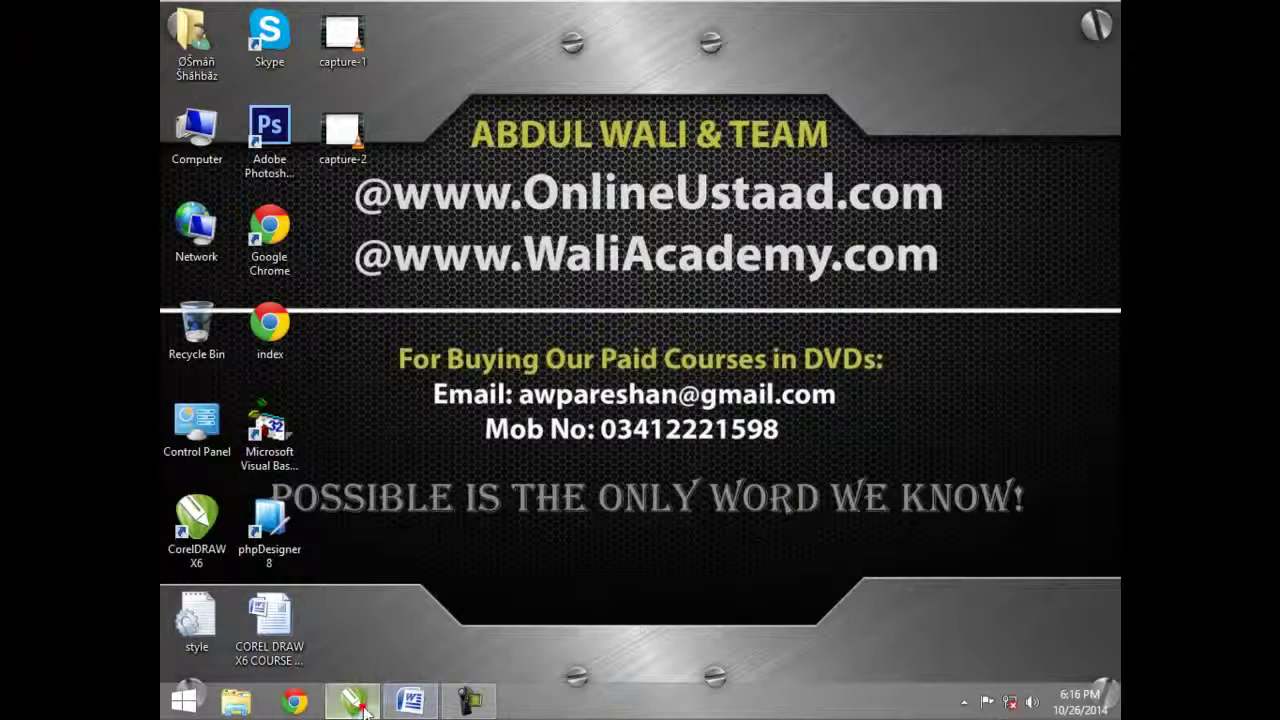
- Switch to CorelDRAW and draw a five-sided polygon about 4.8 × 4.6 inches on the page with the Polygon tool
click(352, 702)
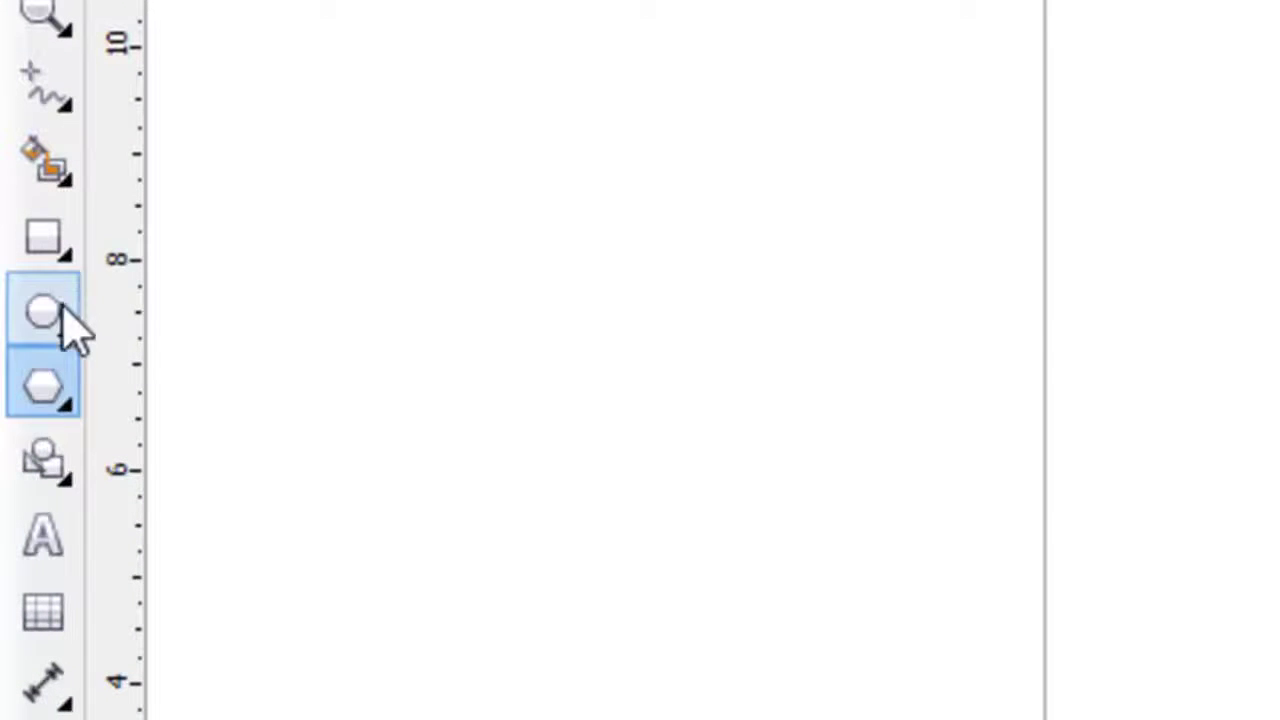
click(58, 390)
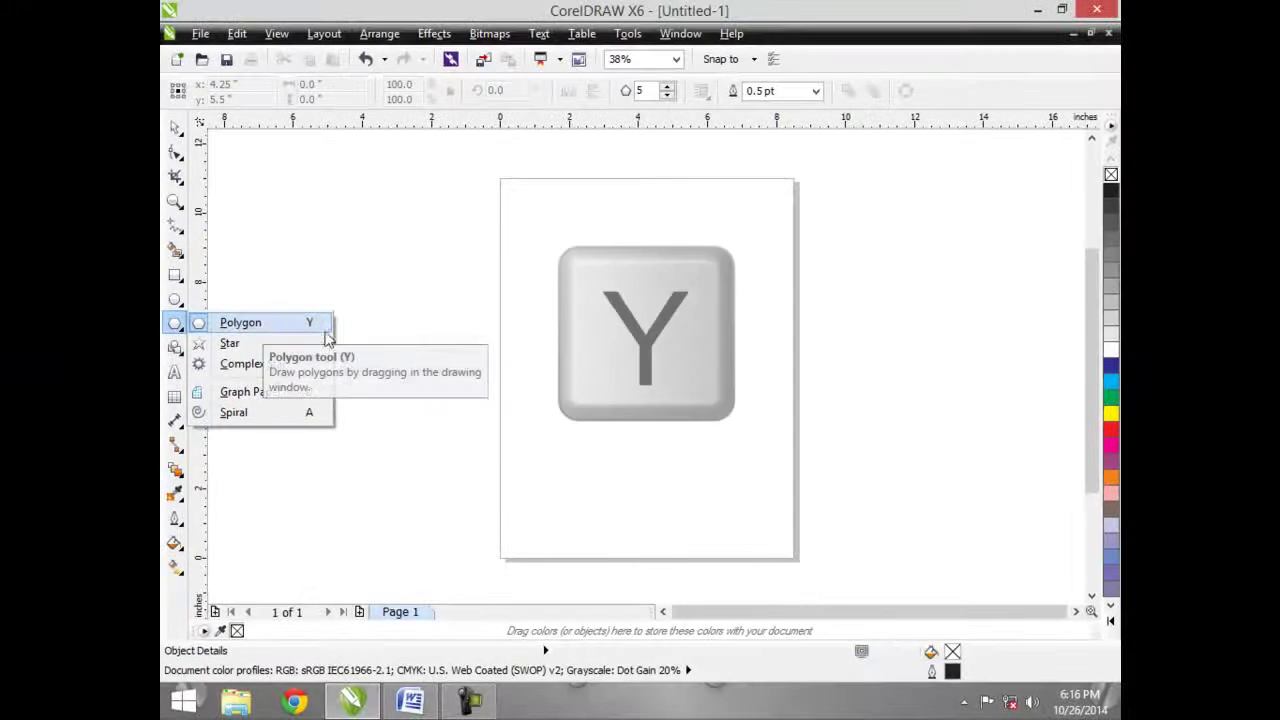
click(276, 332)
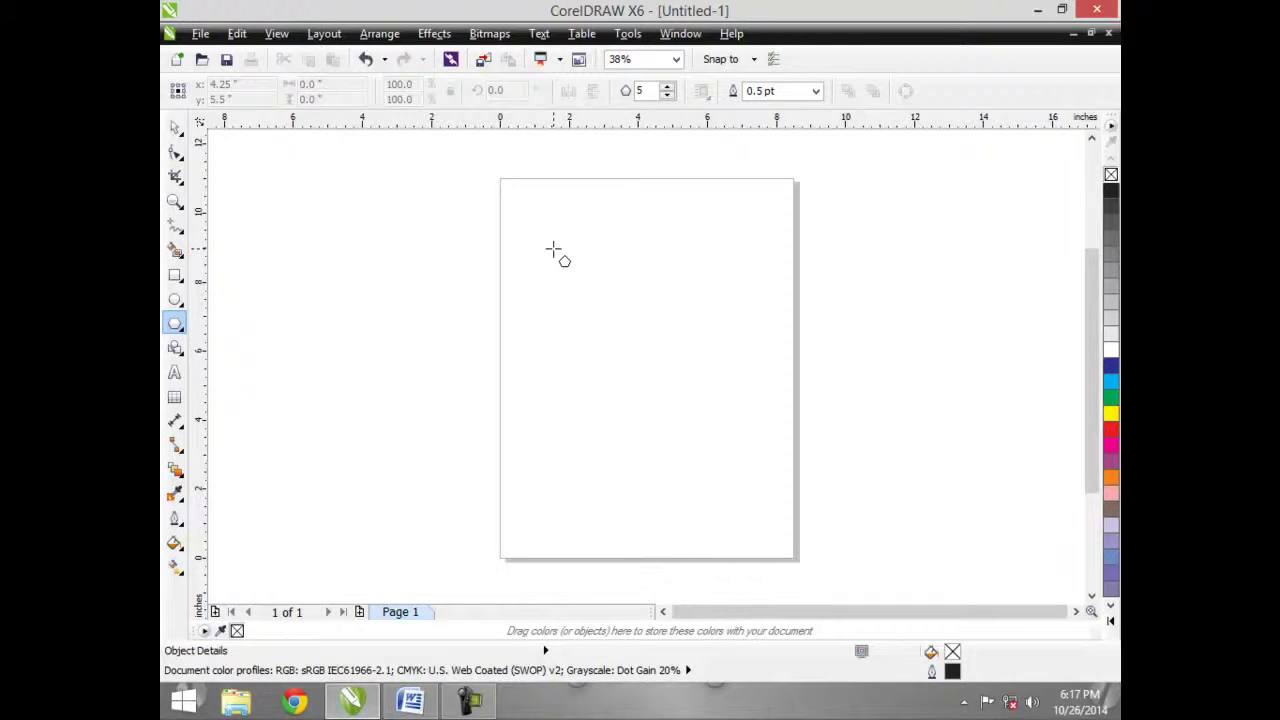
drag(553, 249, 776, 421)
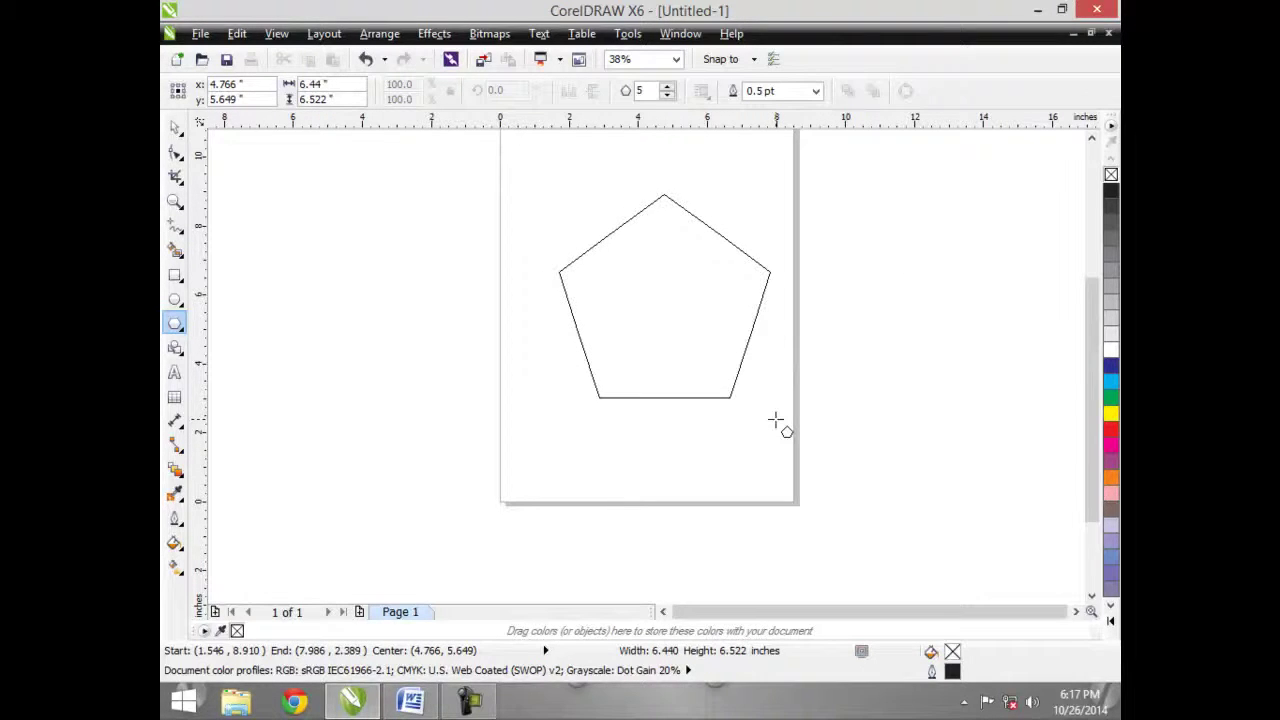
drag(776, 421, 584, 371)
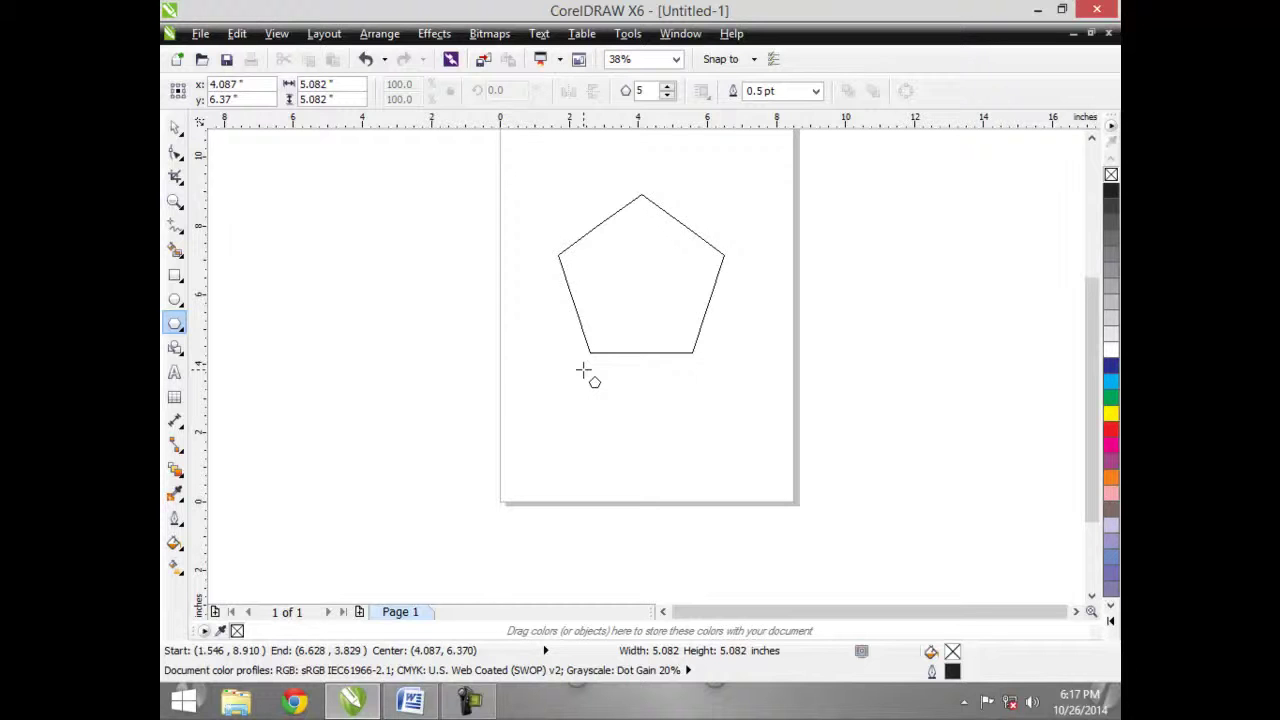
drag(584, 371, 584, 371)
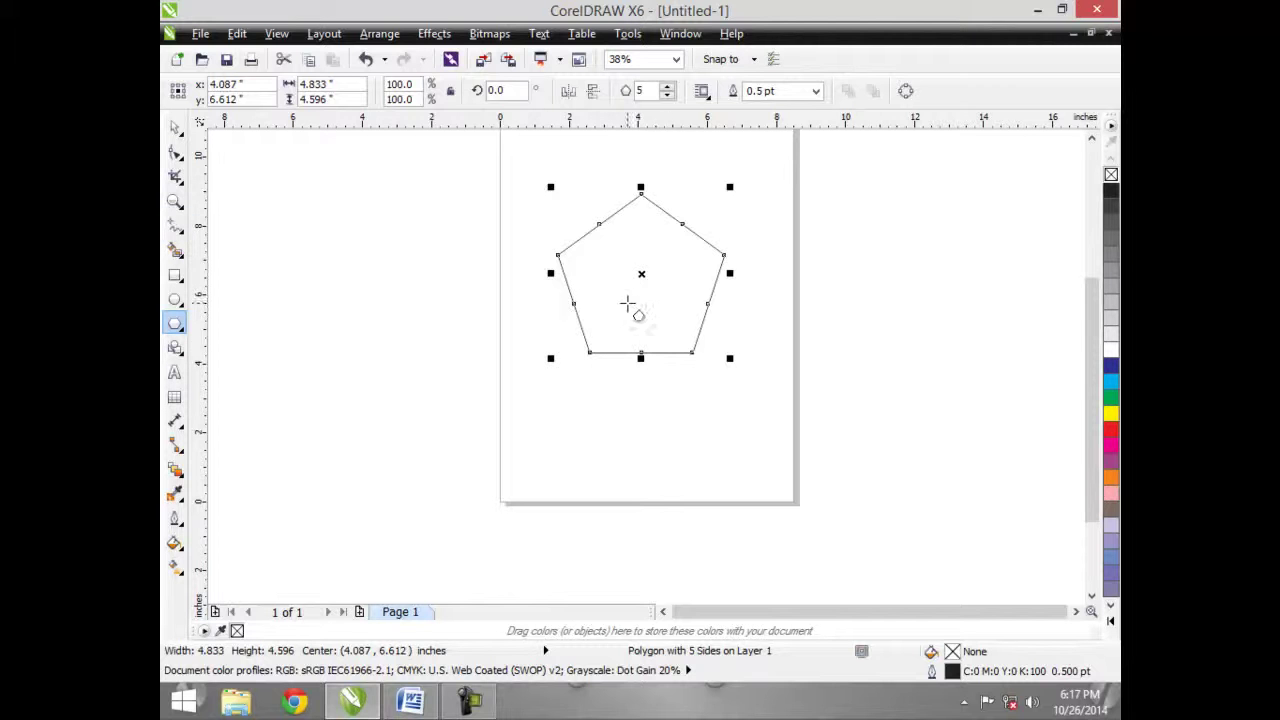
- Scale the pentagon to about 5.0 × 4.8 inches, move it slightly down and to the right, and deselect it
drag(730, 358, 717, 388)
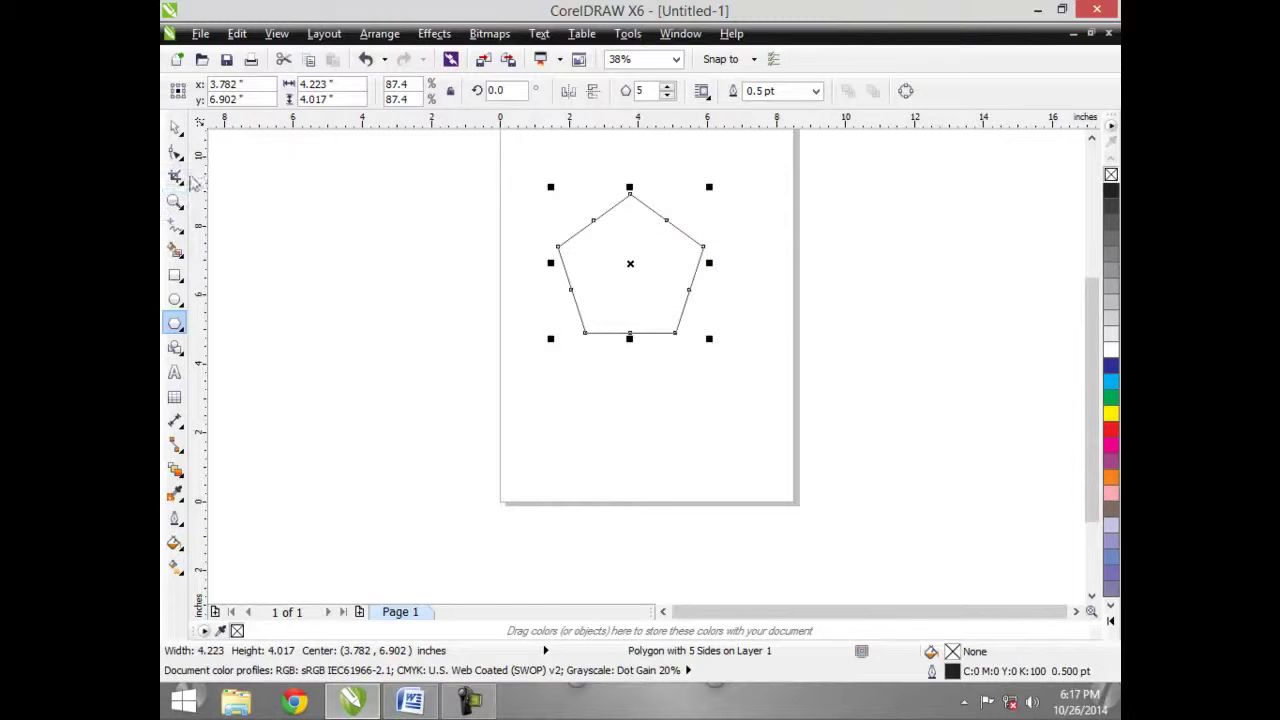
drag(707, 336, 660, 492)
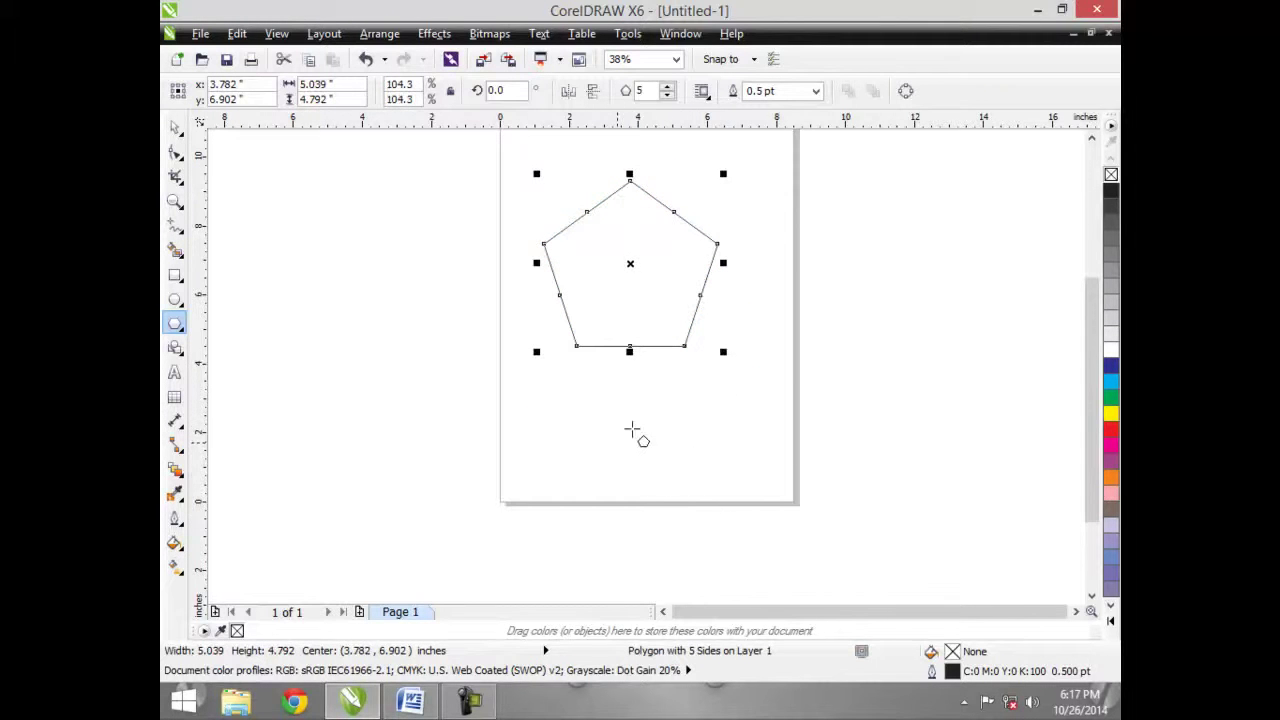
mouse_move(630, 267)
mouse_down()
mouse_move(654, 289)
mouse_move(648, 275)
mouse_up()
click(432, 267)
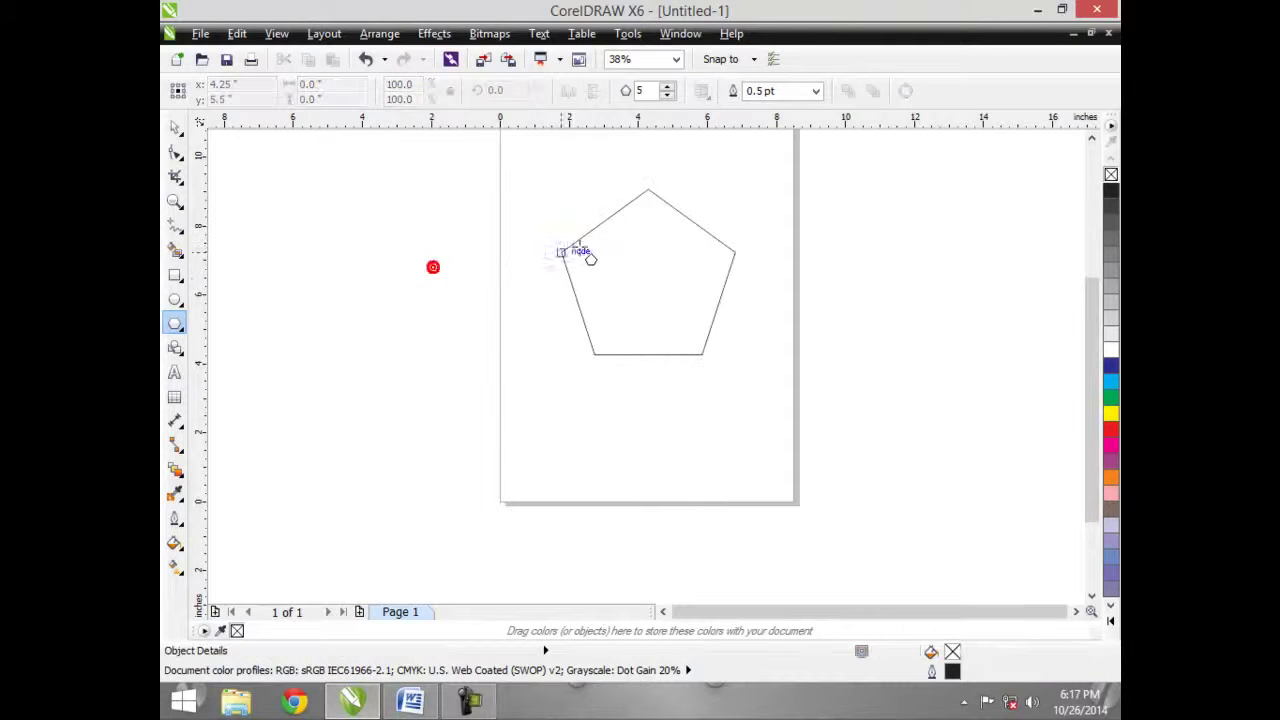
- Set the pentagon's number of sides first to 3 and finally to 60
click(578, 250)
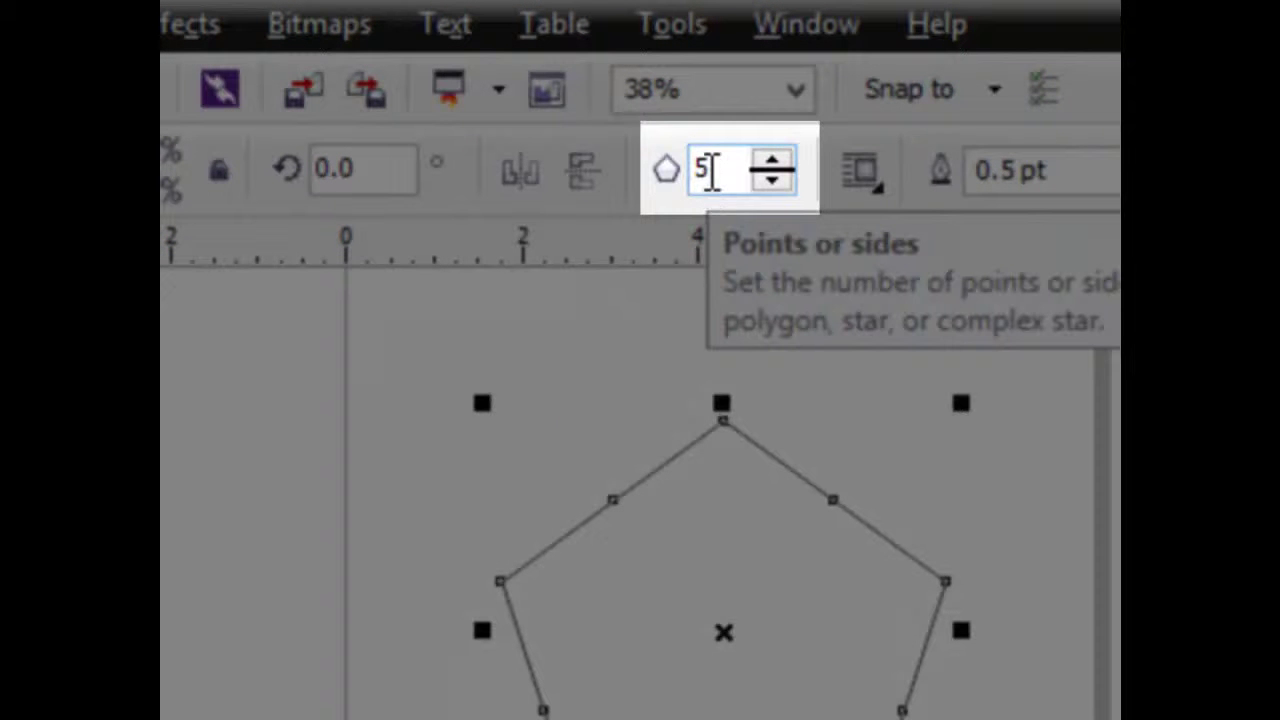
double_click(712, 168)
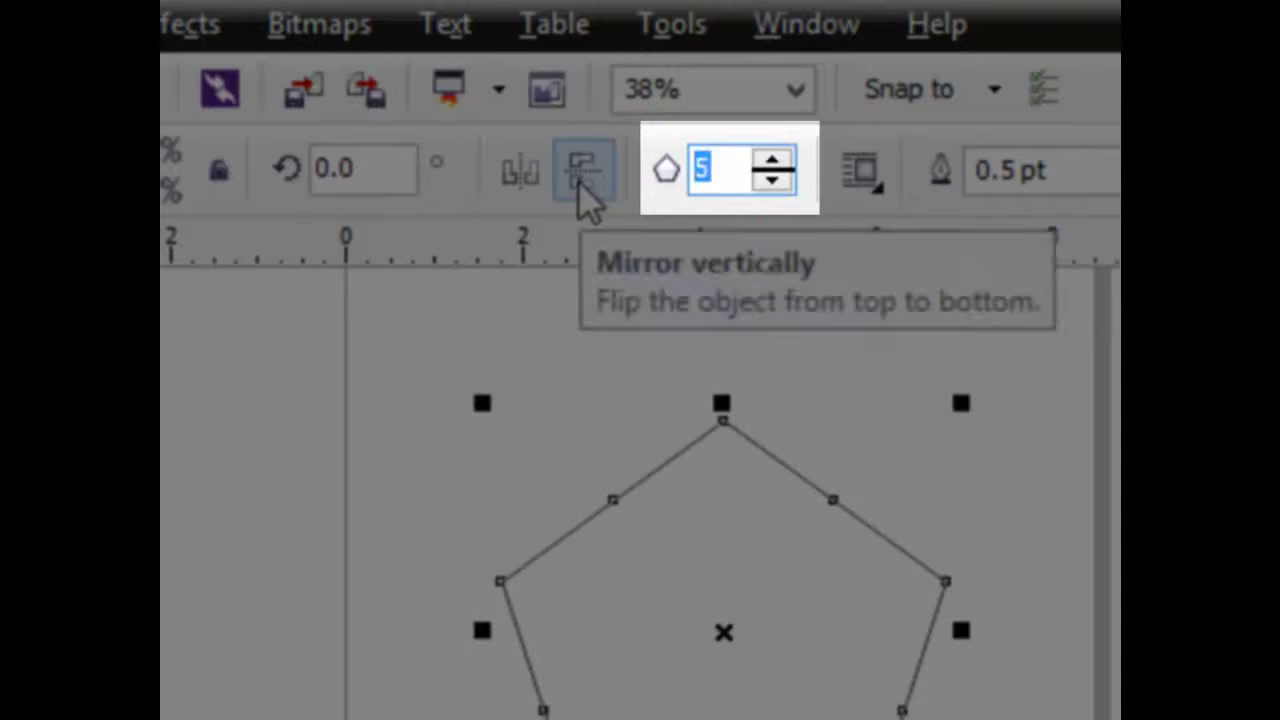
text(3)
key(Return)
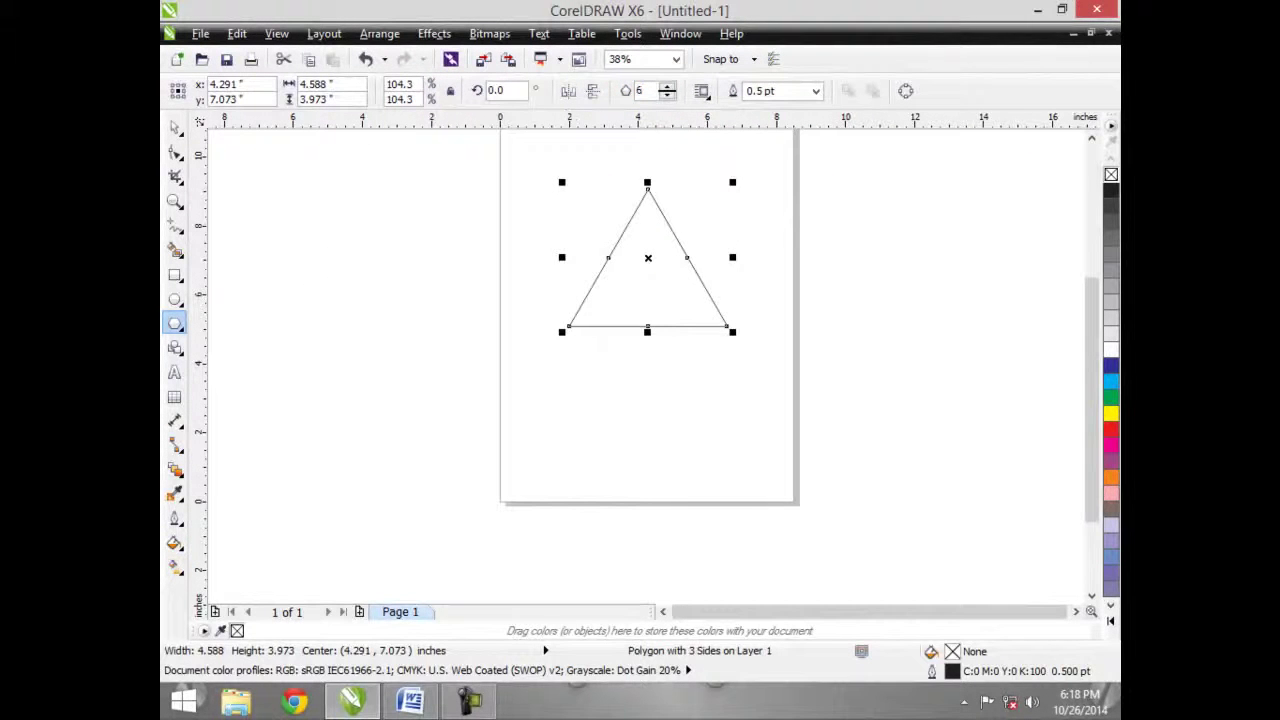
text(60)
key(Return)
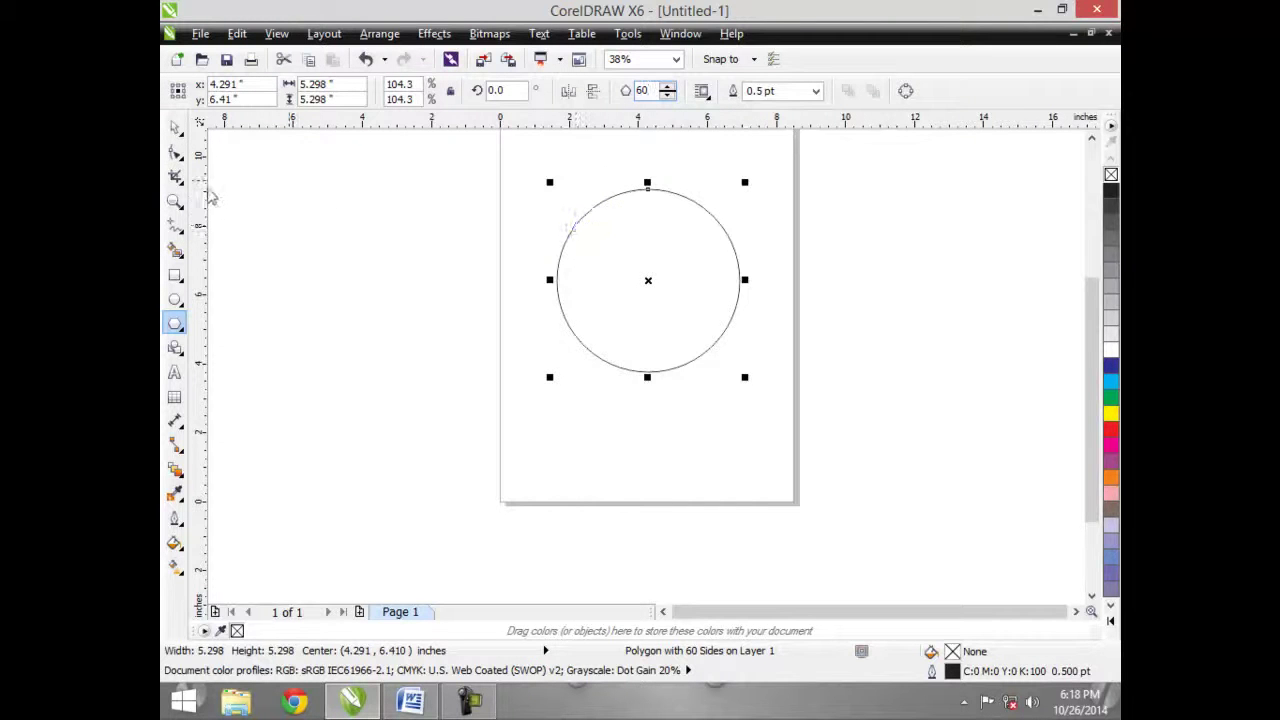
- Try to reshape the 60-sided polygon into a twisted ring by moving an outline node inward, and undo the reshaping
click(176, 154)
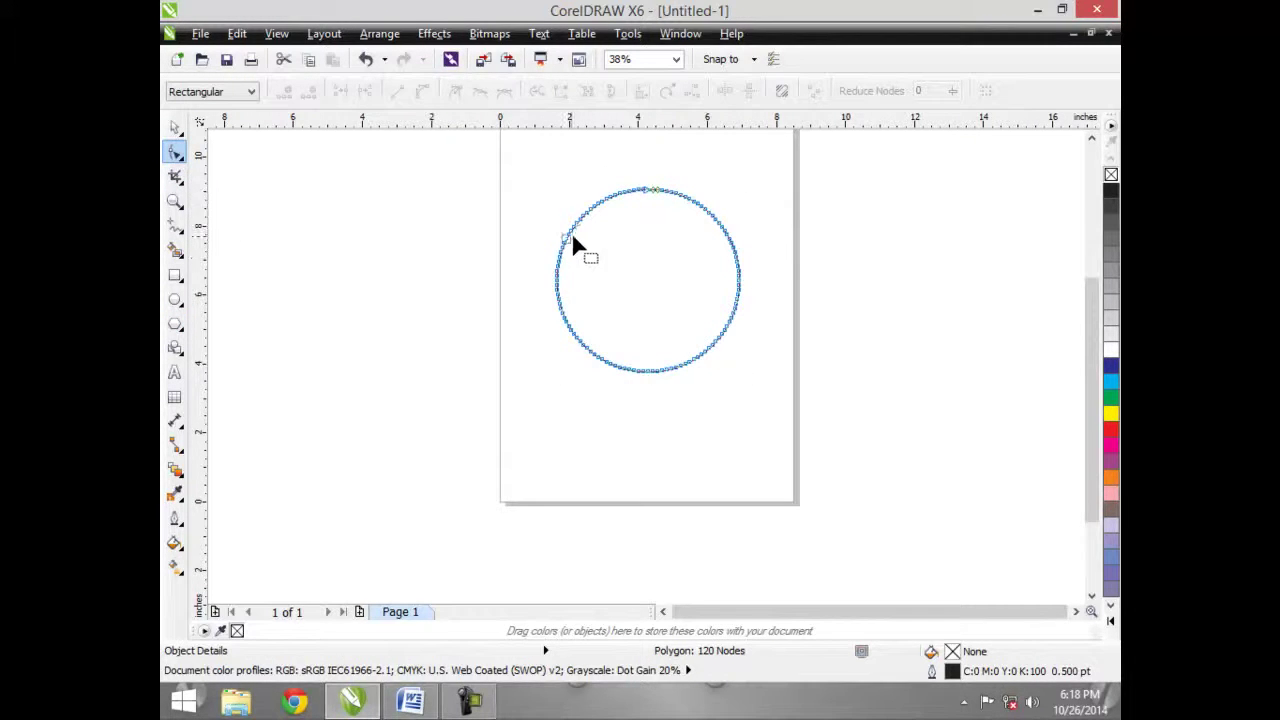
drag(574, 222, 594, 274)
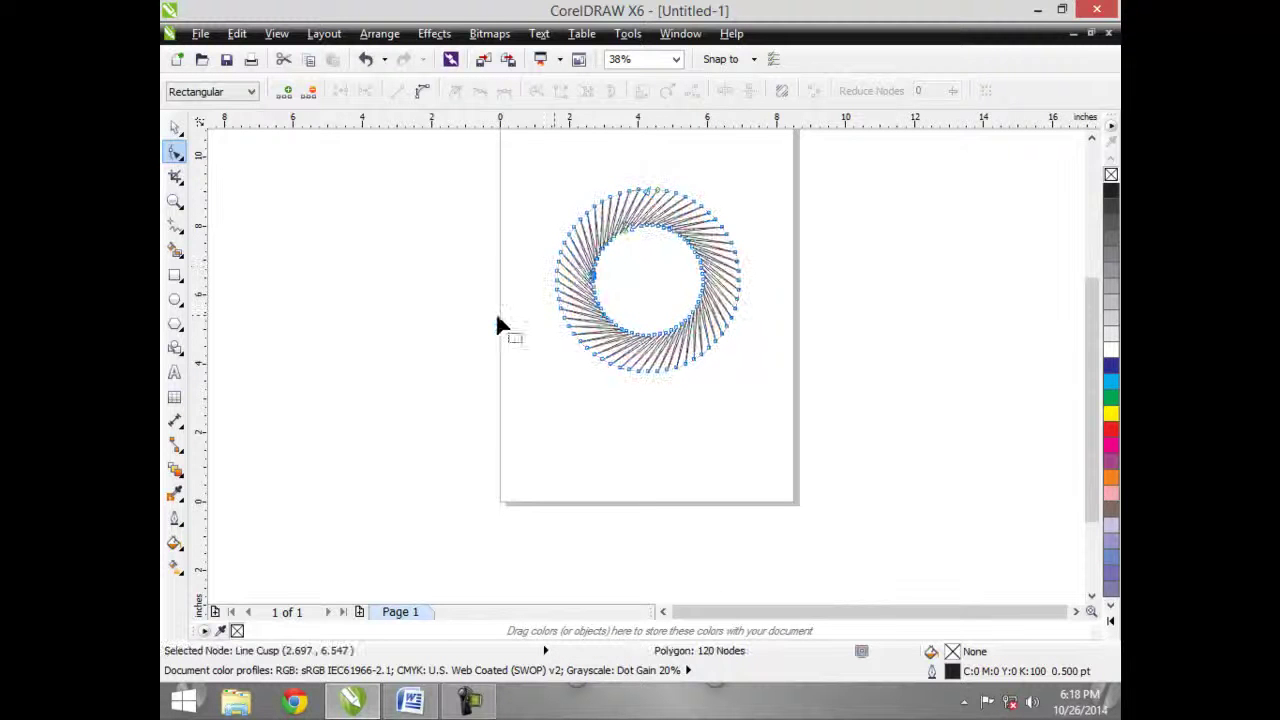
click(178, 129)
click(301, 185)
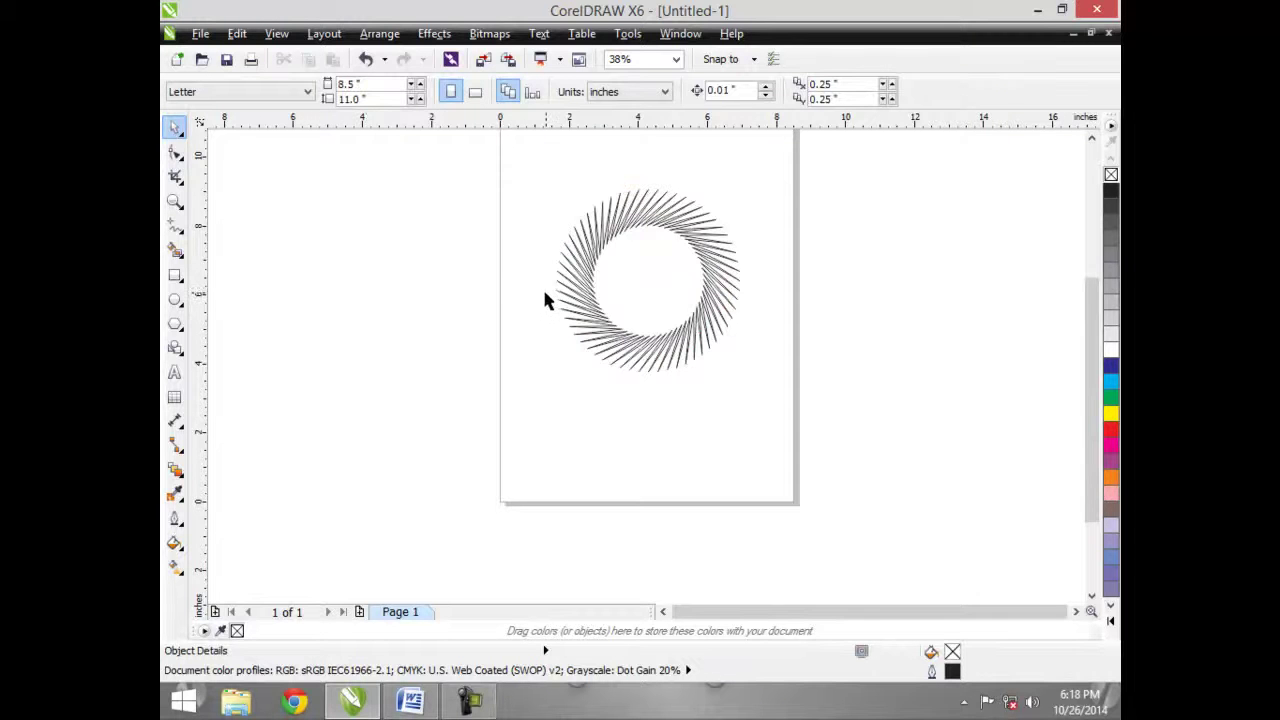
key(ctrl+z)
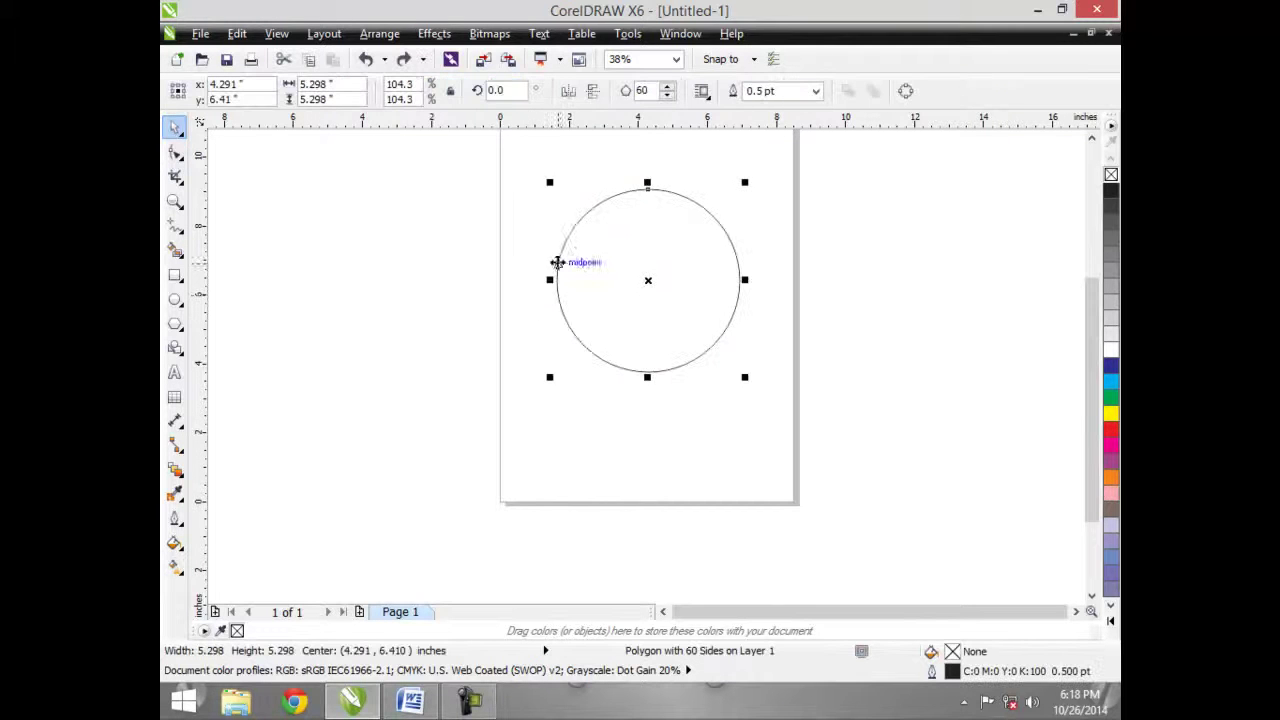
- Set the polygon's number of sides to 10 and move it slightly up the page
click(652, 88)
click(652, 127)
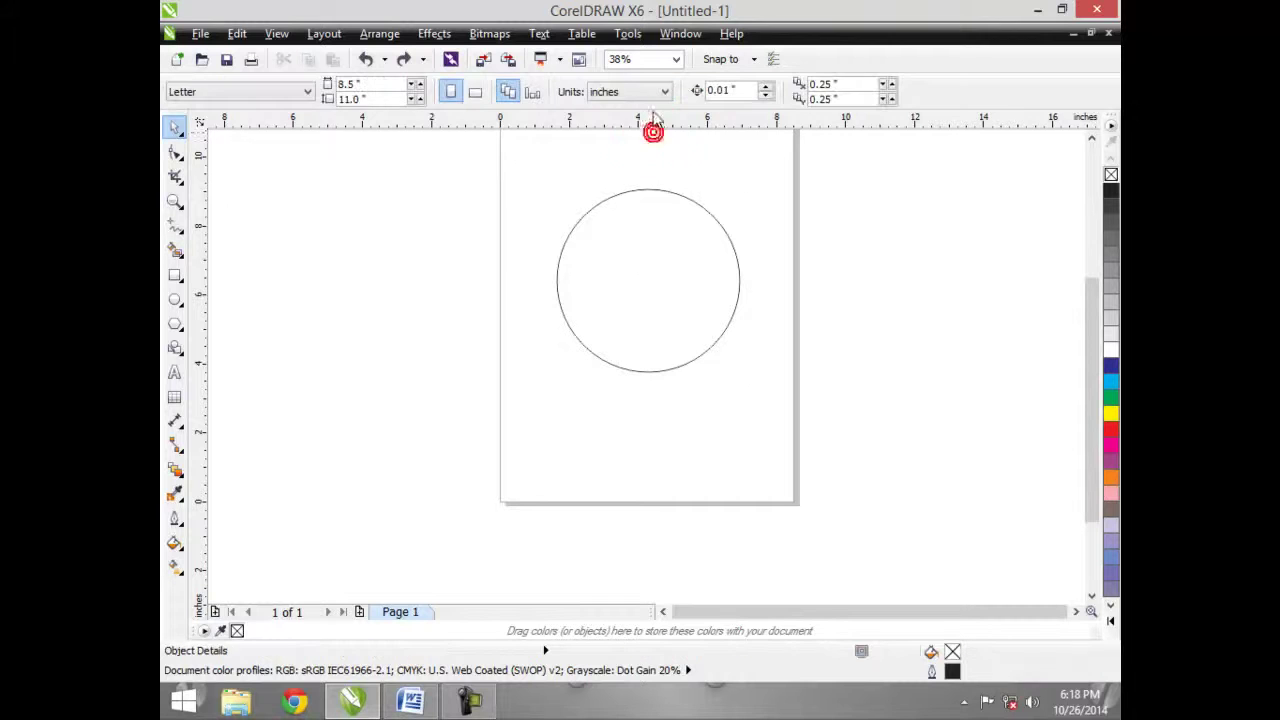
click(645, 195)
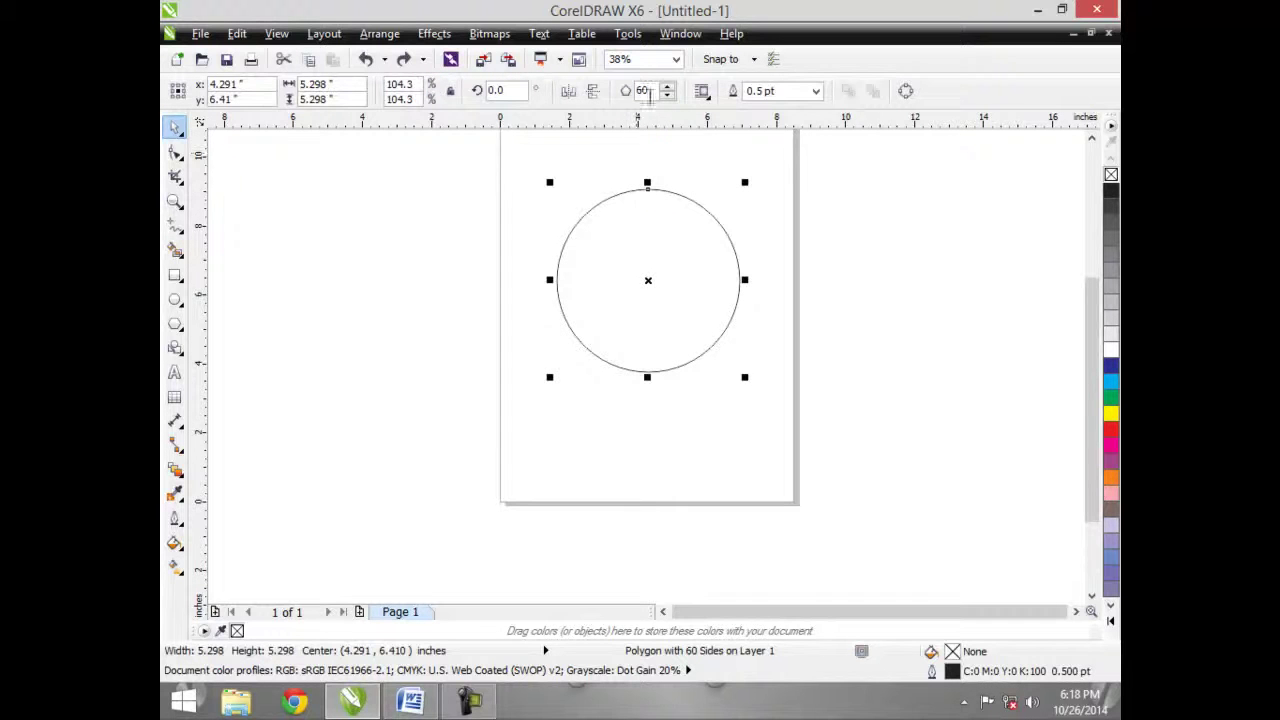
double_click(647, 91)
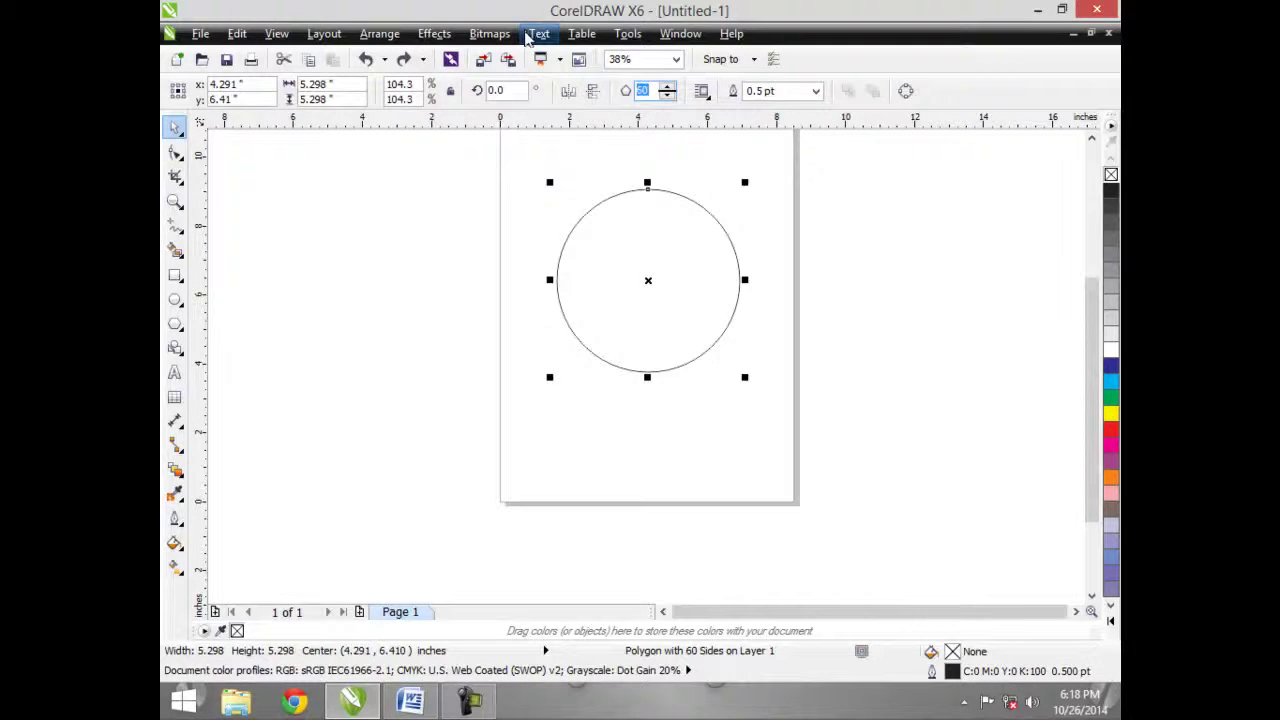
text(10)
key(Return)
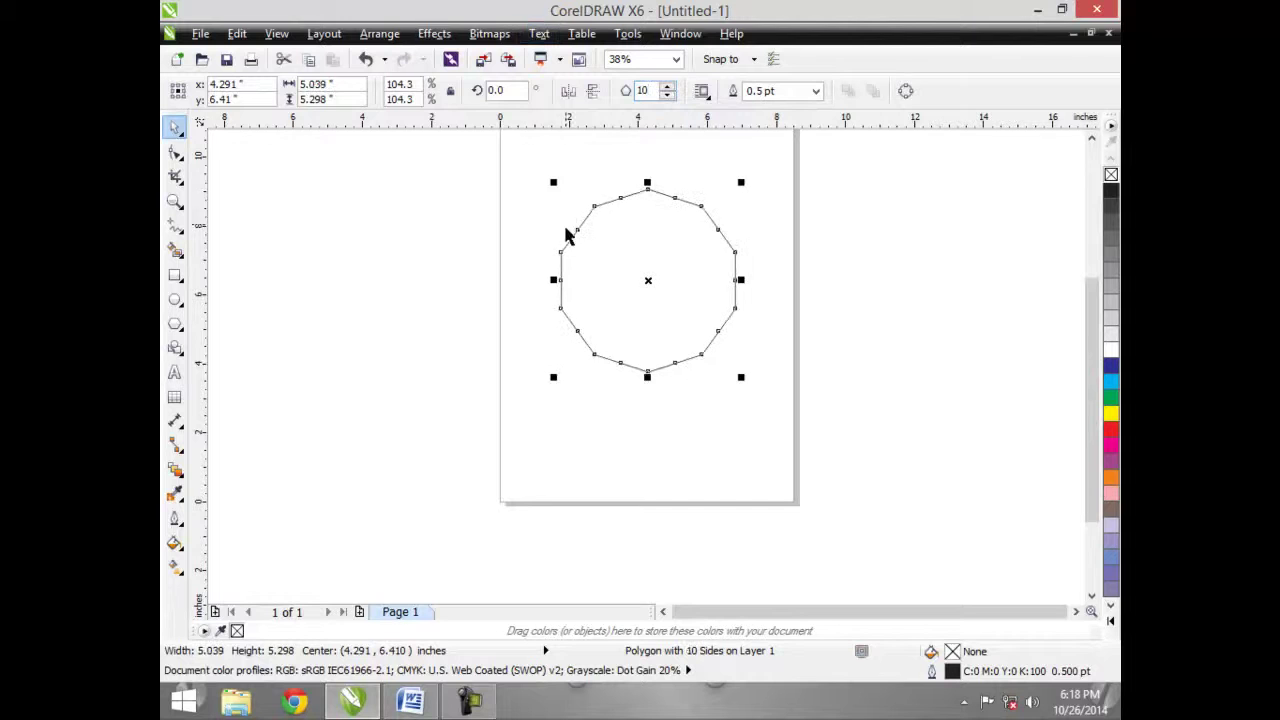
click(409, 248)
drag(603, 240, 603, 234)
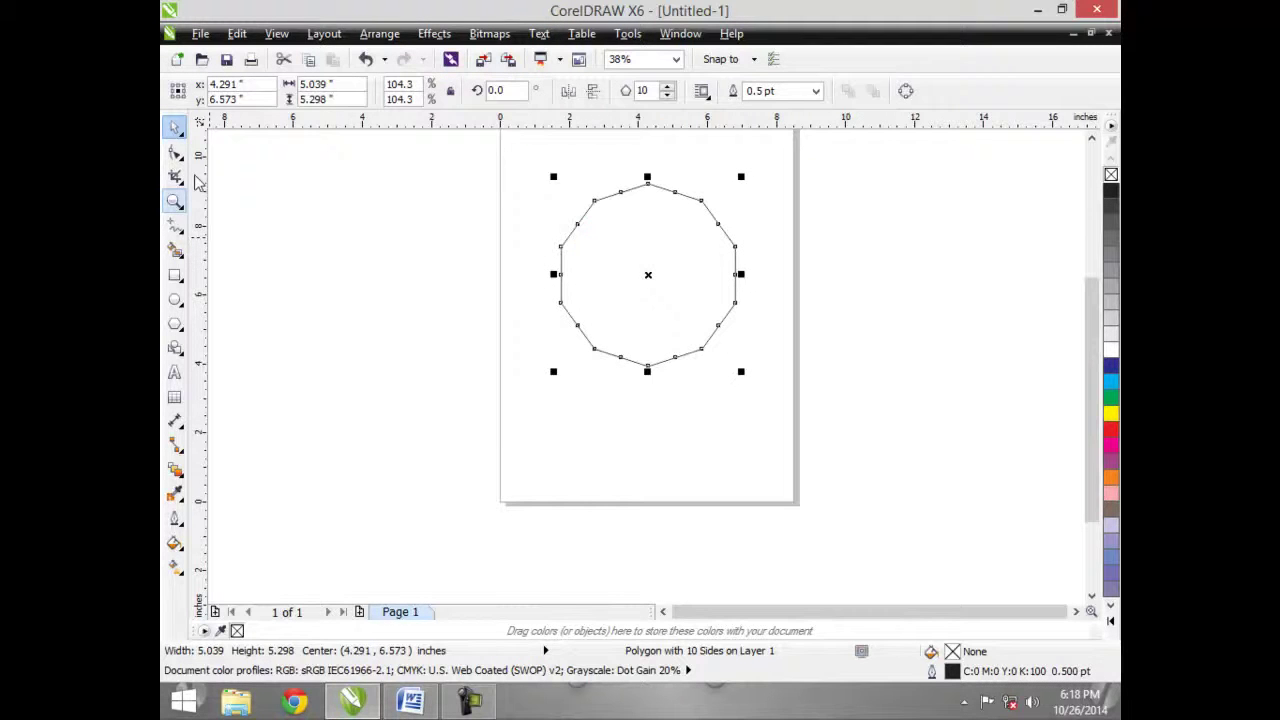
- Reshape the ten-sided polygon into an irregular ten-pointed star about 6.7 × 6.8 inches by moving its nodes with the Shape tool
click(175, 152)
drag(620, 192, 738, 467)
drag(698, 346, 757, 320)
drag(736, 460, 583, 211)
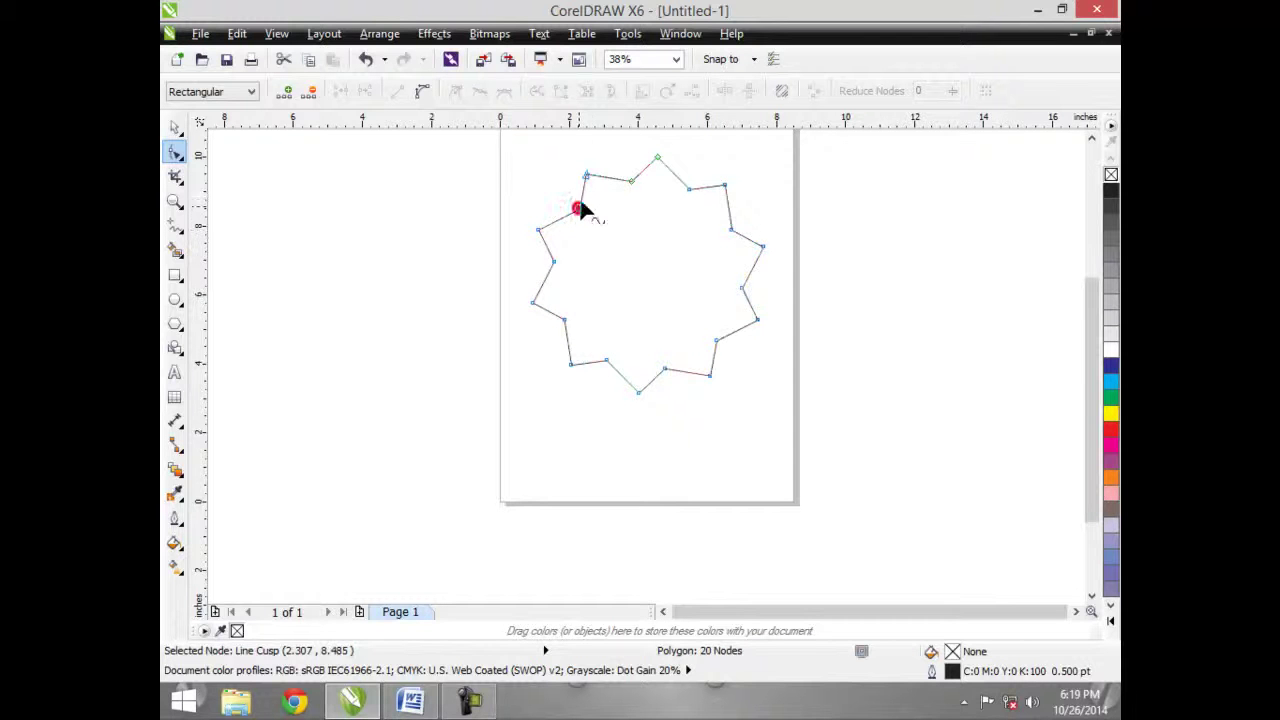
- Set the reshaped polygon's number of sides to 5 and move an inner node toward the centre to narrow its arms
click(175, 323)
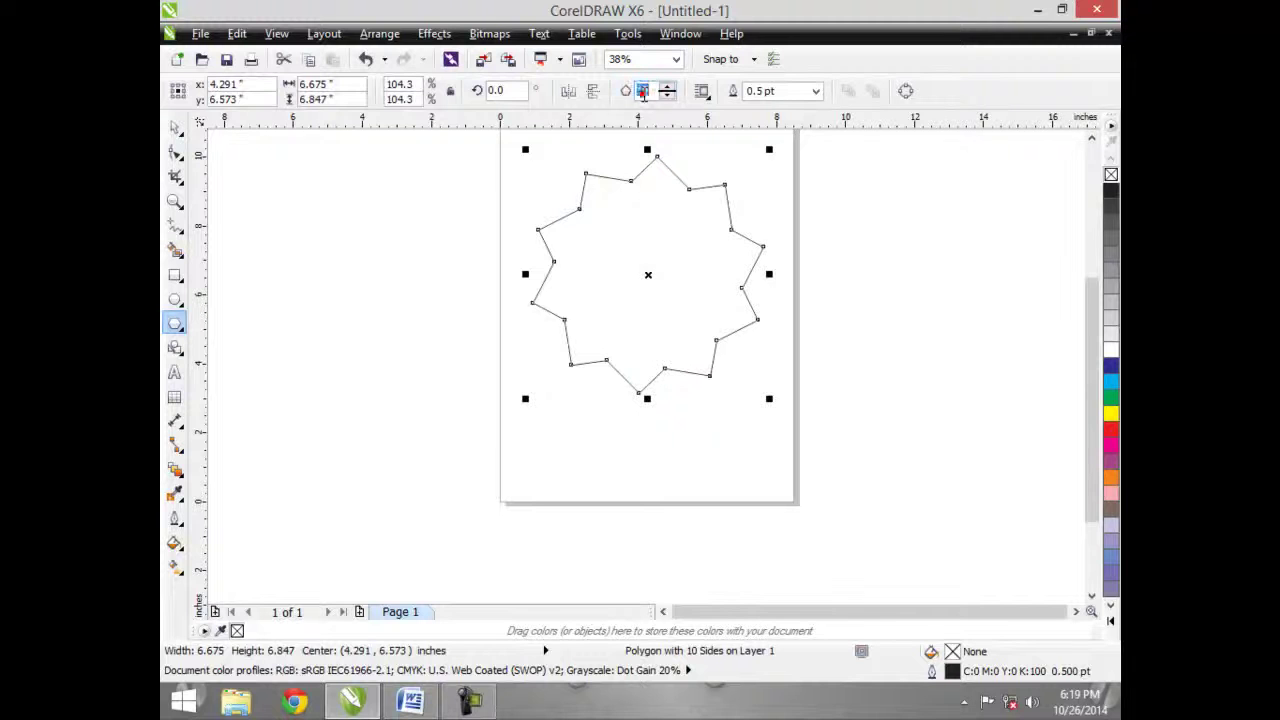
key(Return)
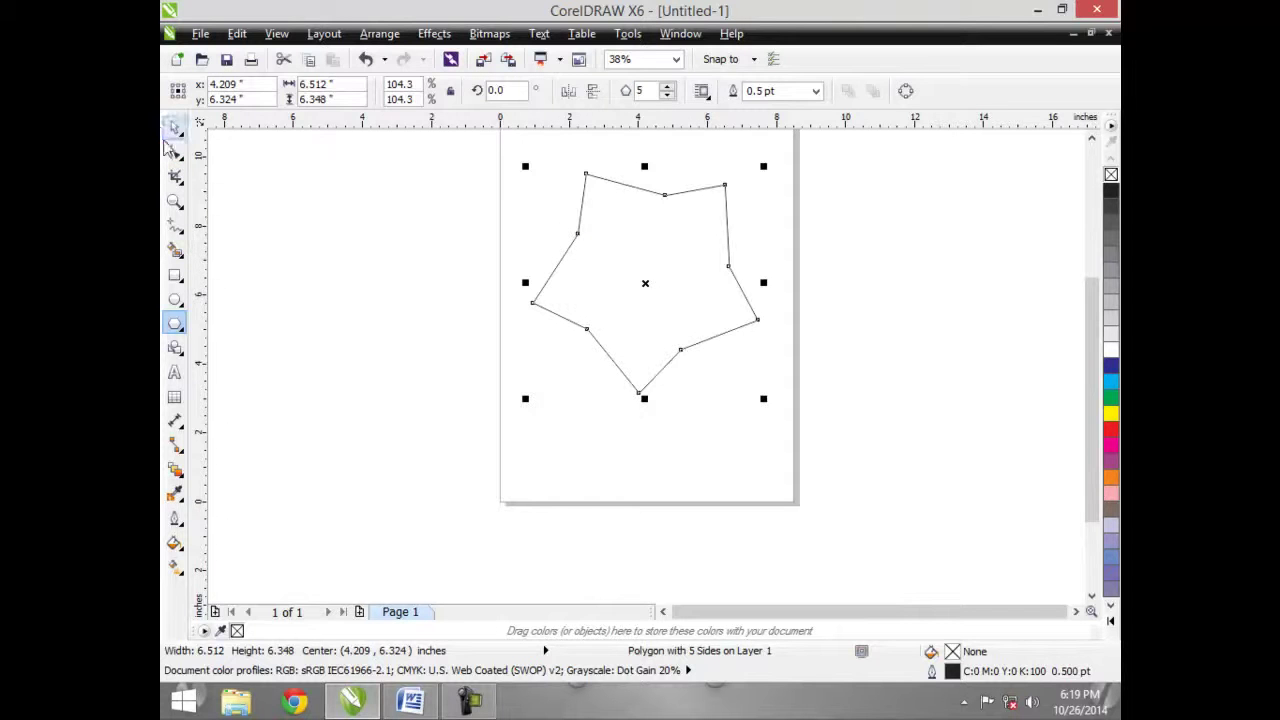
click(175, 152)
drag(580, 239, 628, 280)
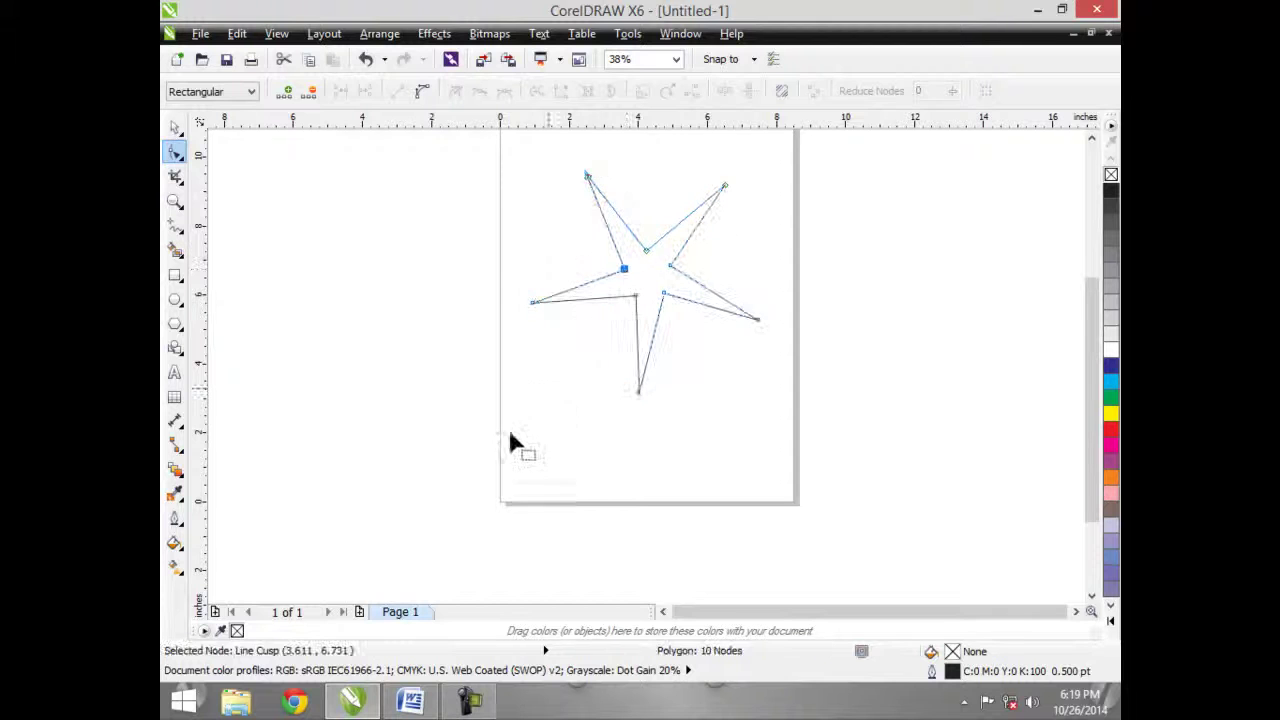
- Delete the reshaped polygon and draw a five-pointed star about 6.5 × 6.2 inches with the Star tool
click(175, 127)
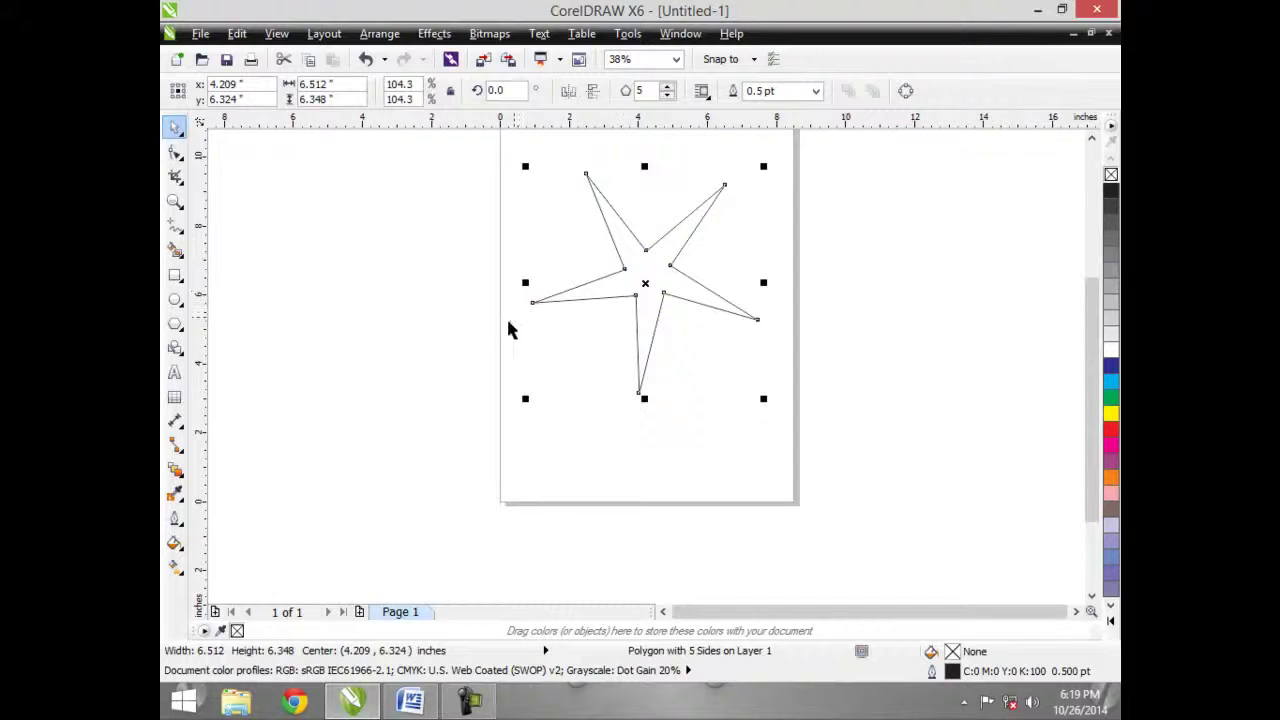
key(Delete)
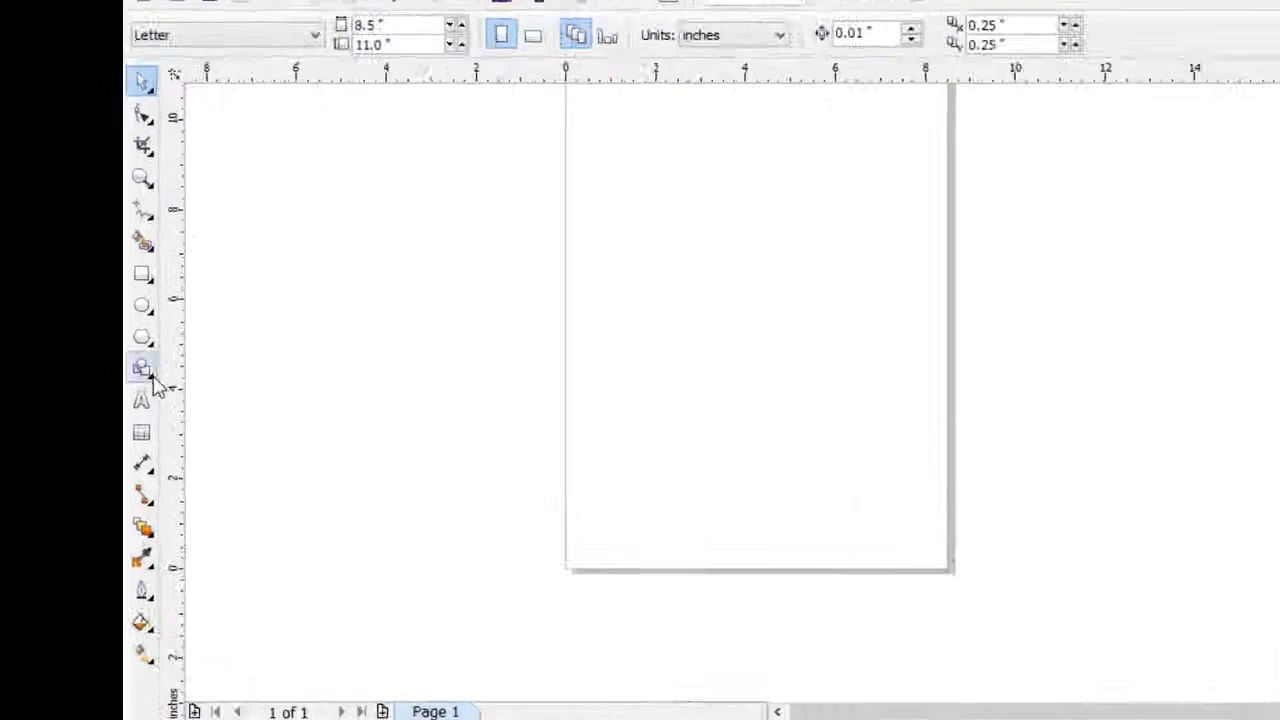
click(180, 353)
click(180, 331)
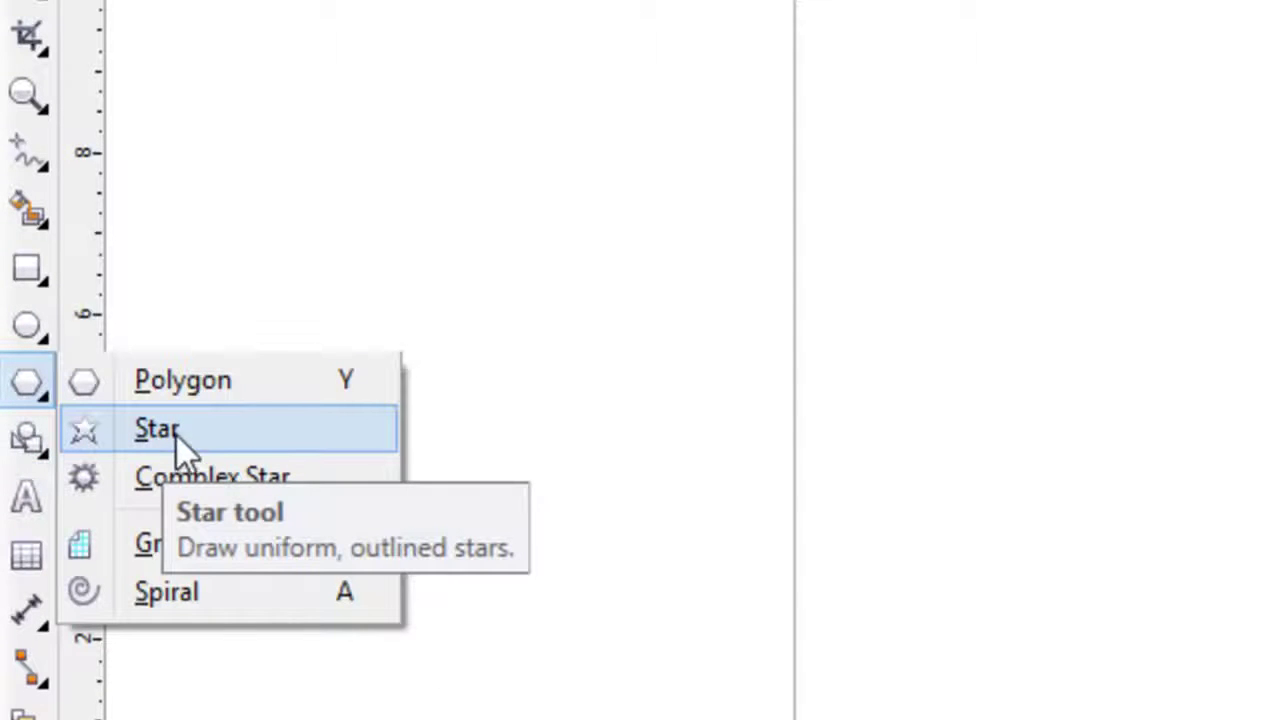
click(157, 430)
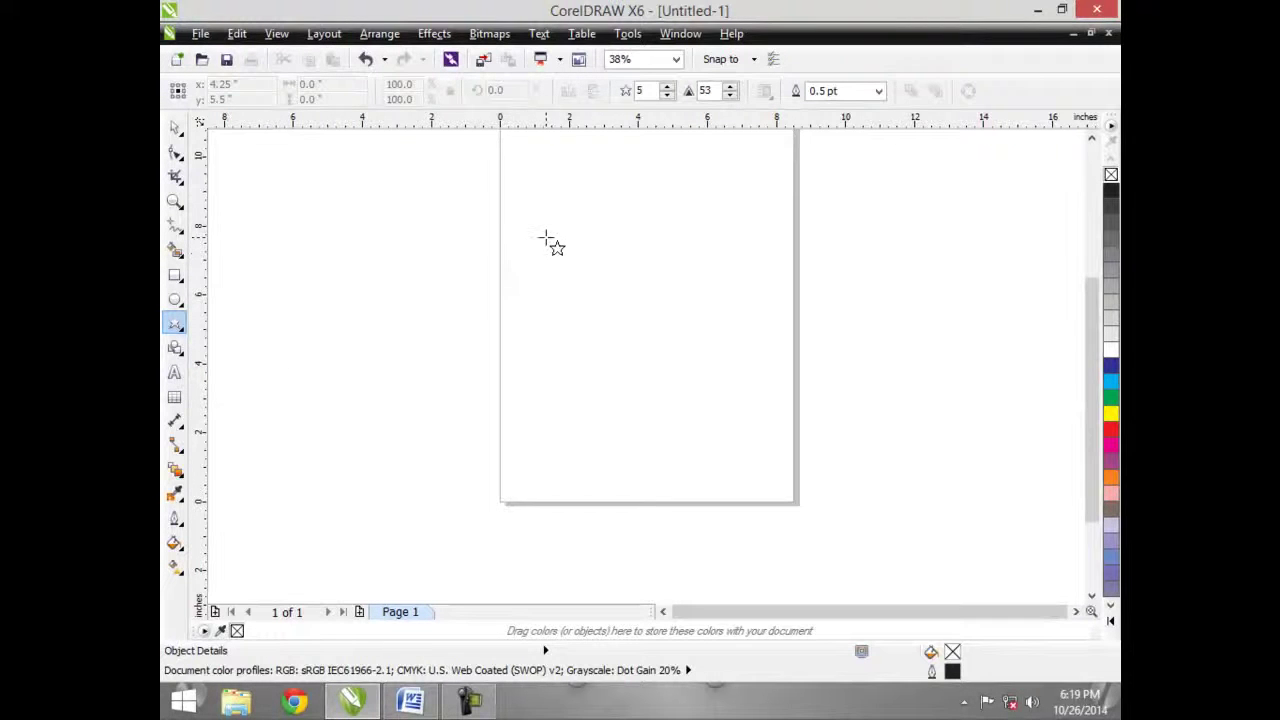
drag(548, 222, 651, 463)
- Move the star near the page centre and widen its arms by moving an inner node outward to a sharpness of 36
click(174, 128)
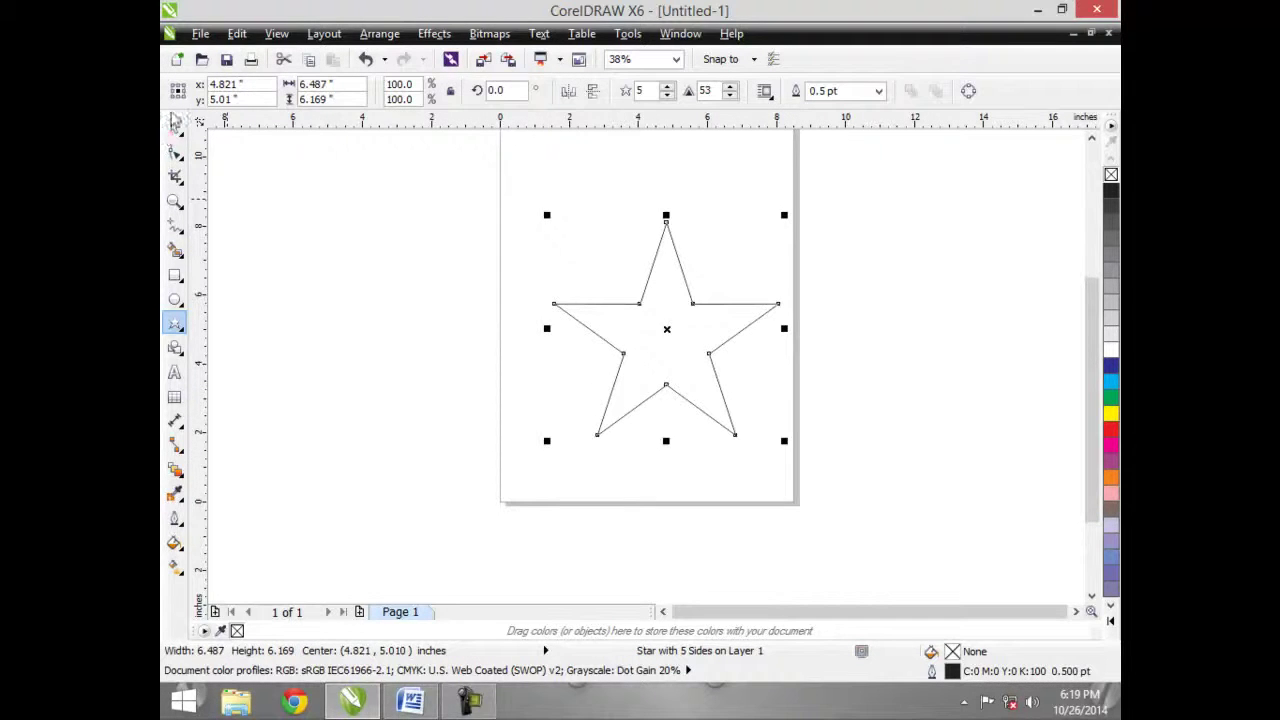
drag(654, 337, 628, 296)
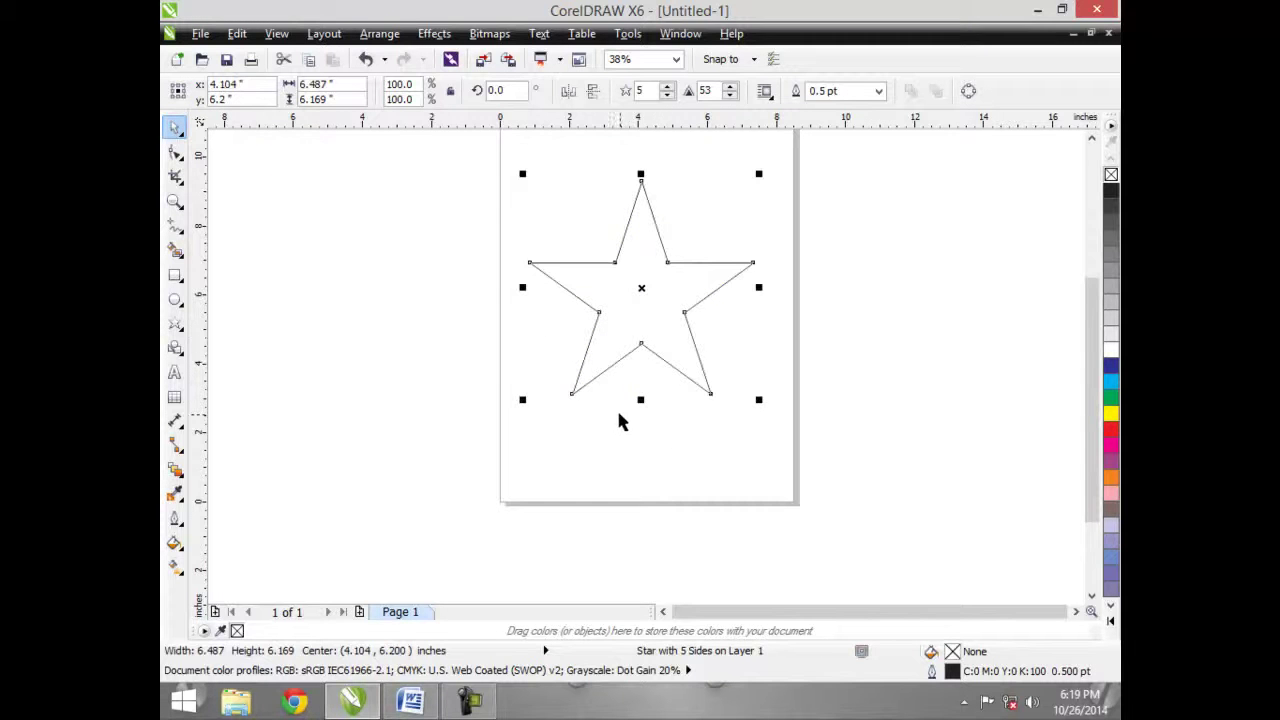
scroll(1080, 318, up, 1)
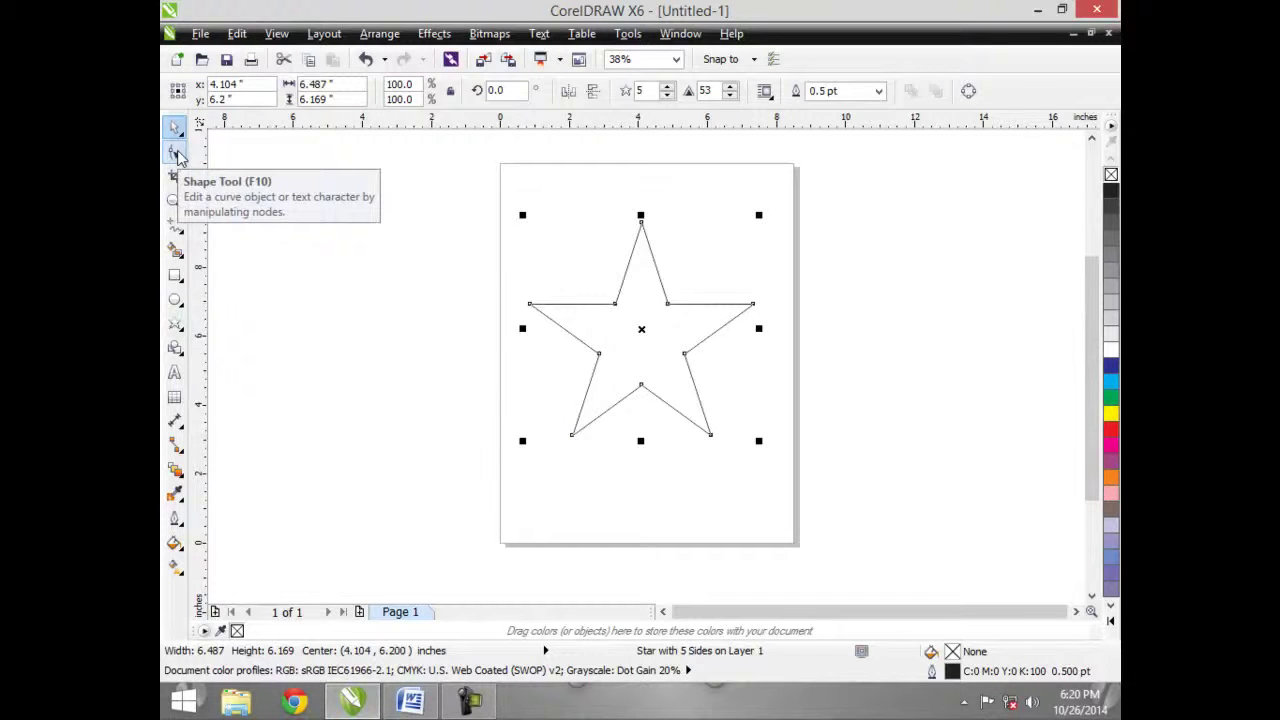
click(176, 153)
drag(614, 310, 569, 341)
click(583, 360)
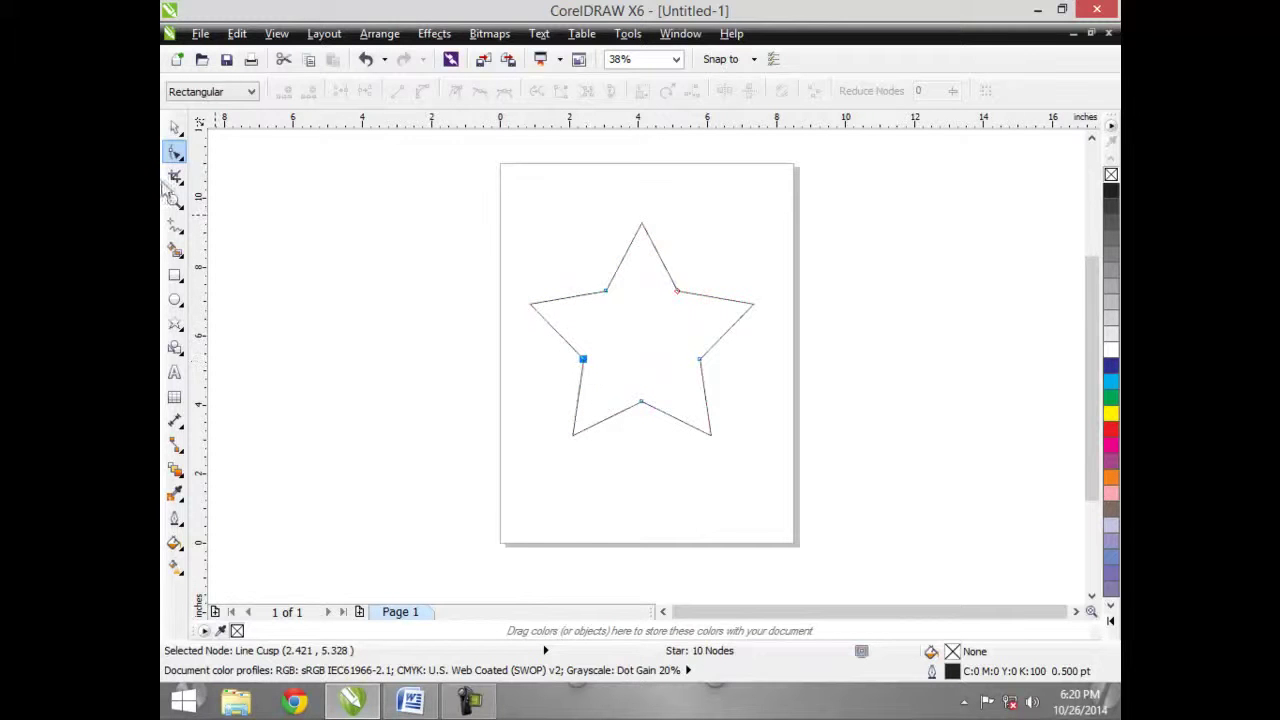
click(174, 127)
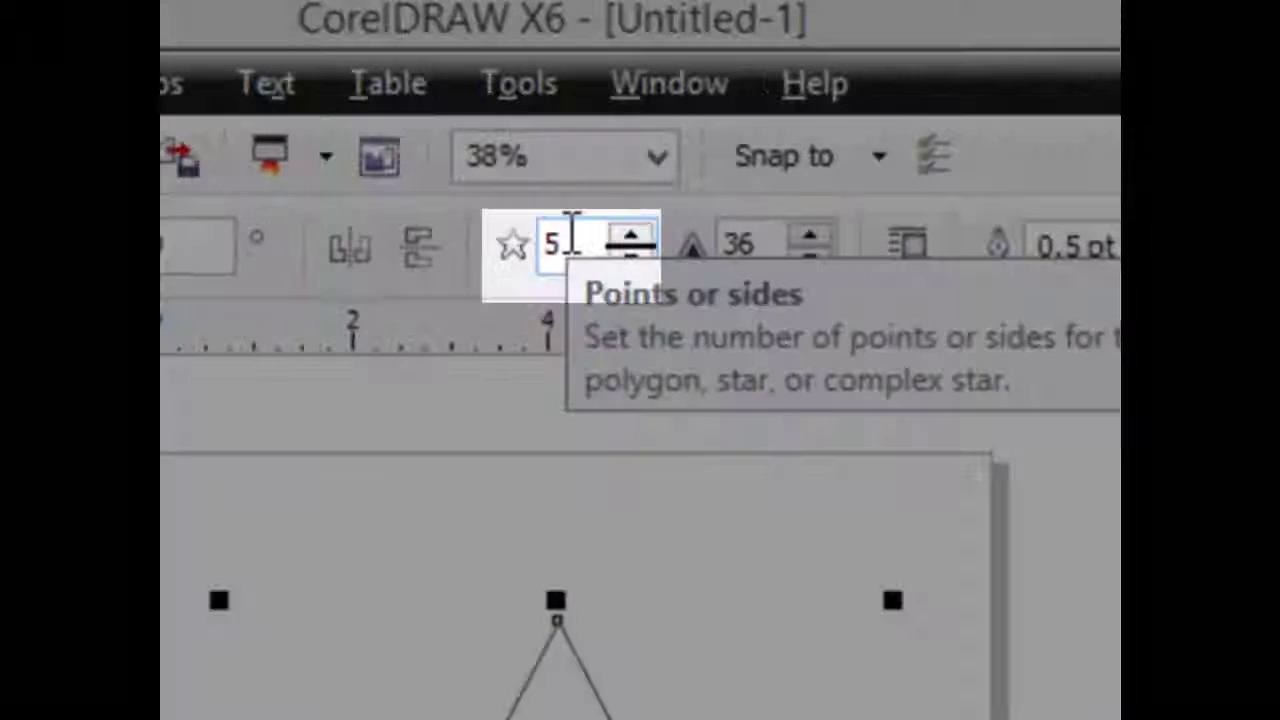
- Set the star's number of points to 20 and move an inner node outward to a sharpness of 12
click(645, 89)
text(20)
key(Return)
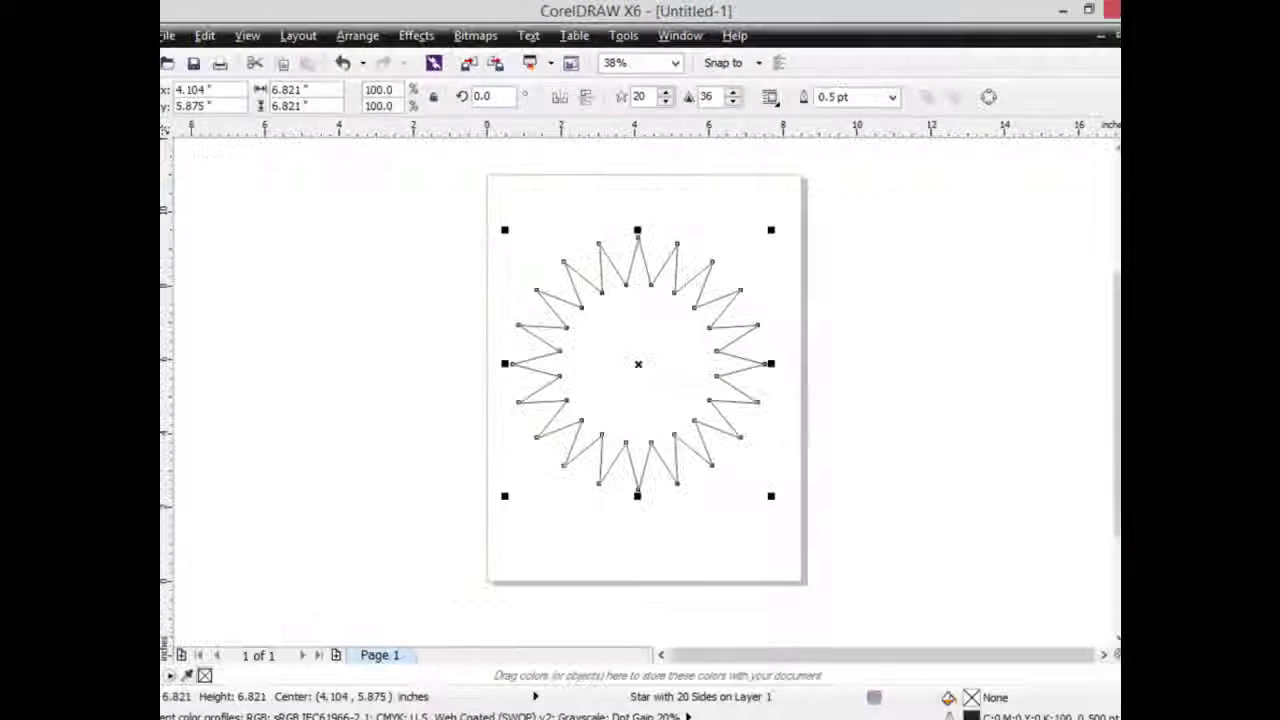
click(183, 148)
drag(608, 275, 571, 275)
click(560, 260)
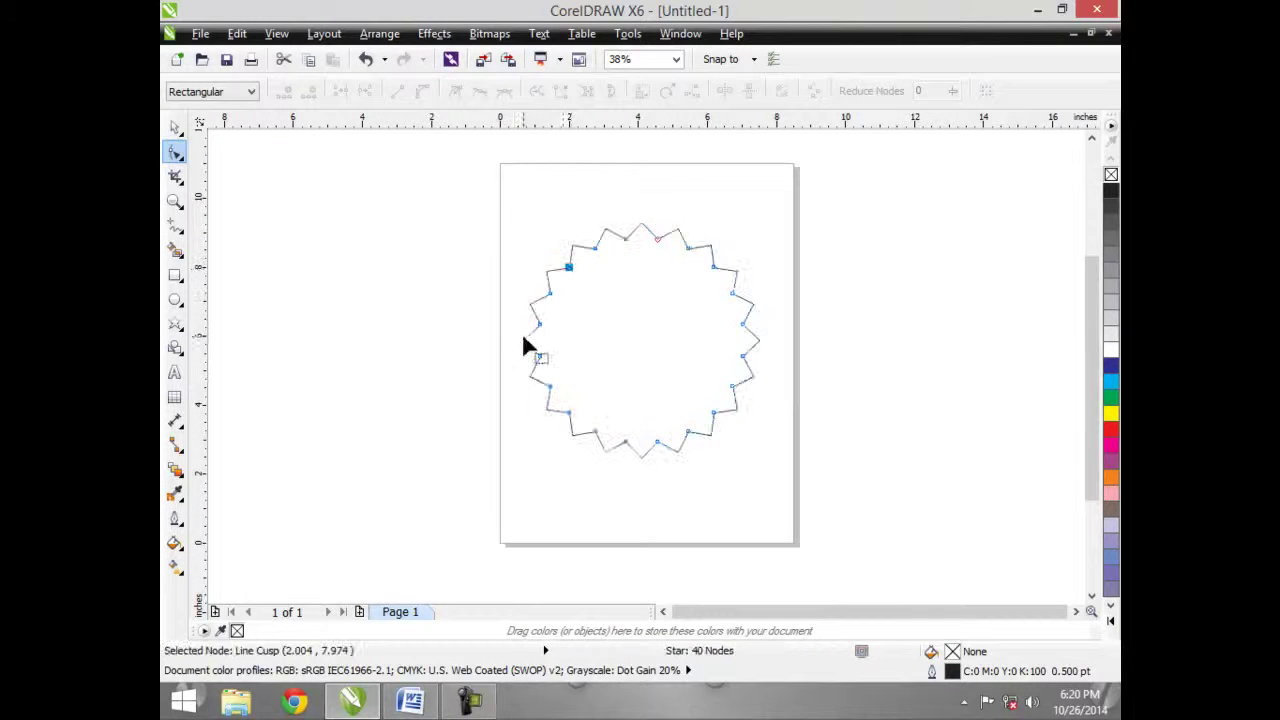
key(space)
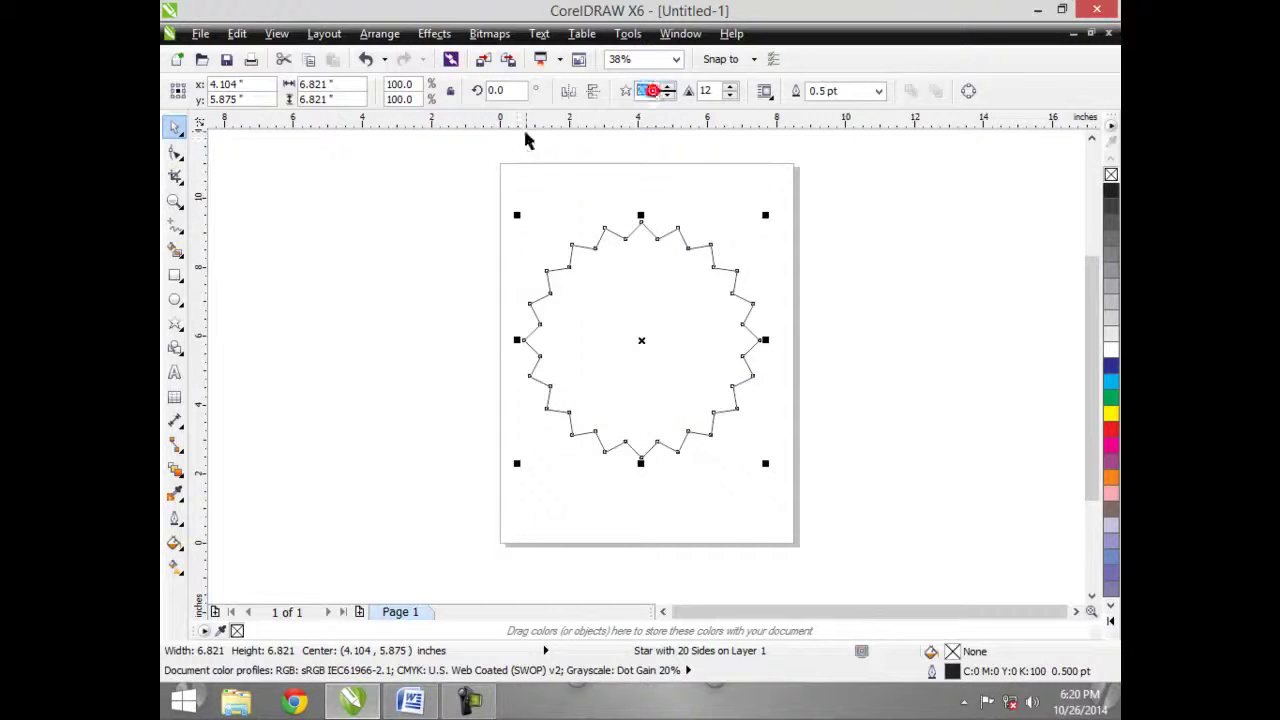
- Set the star's number of points to 10 and move an inner node toward the centre to a sharpness of 54
key(Return)
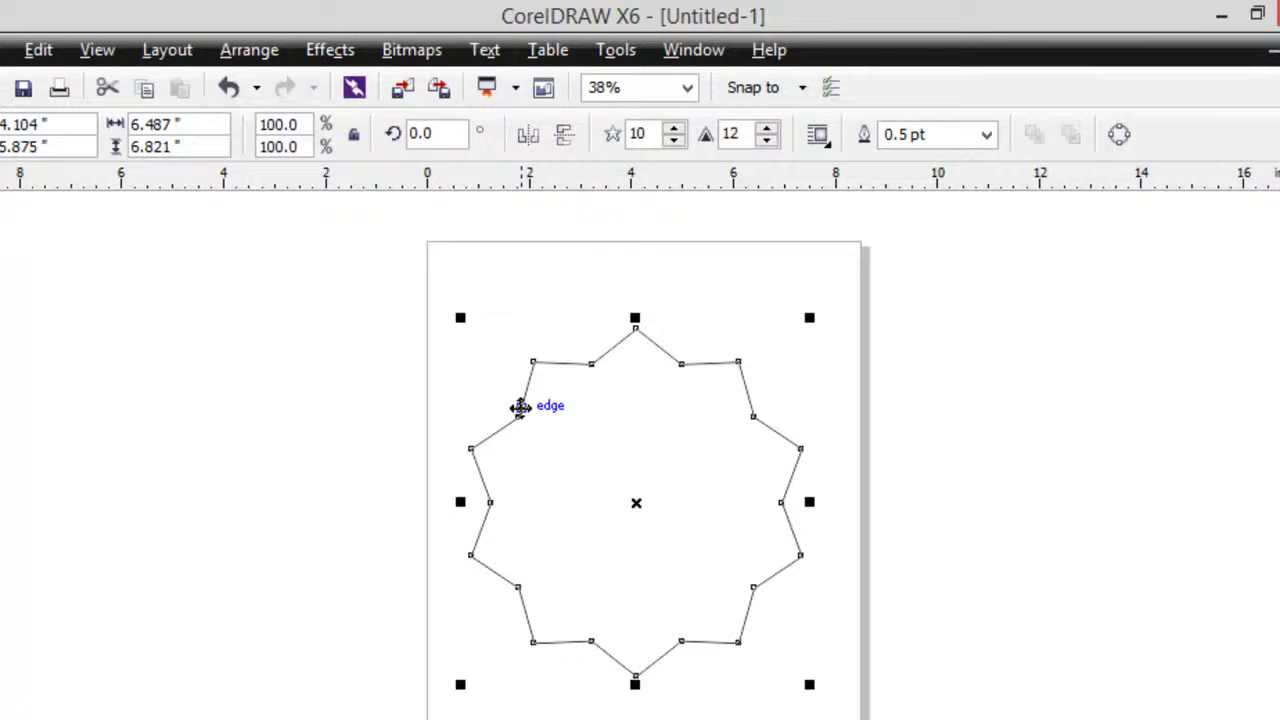
click(6, 257)
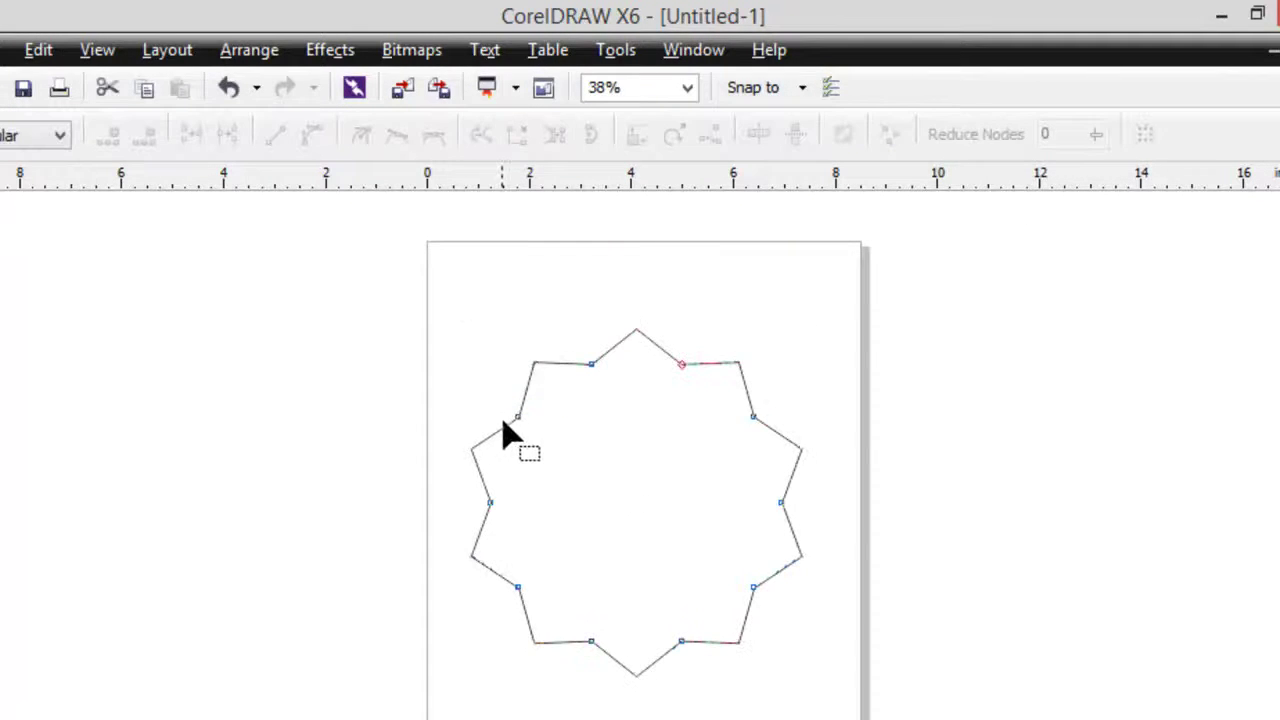
drag(516, 418, 562, 500)
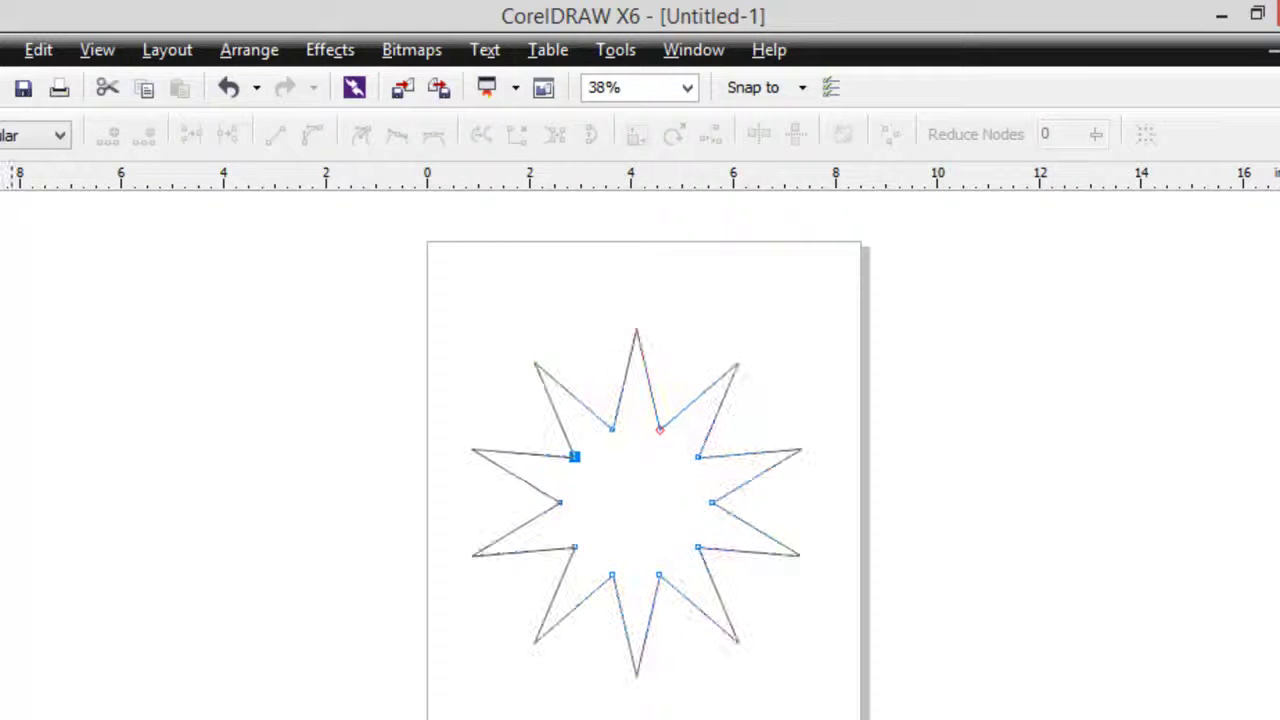
key(space)
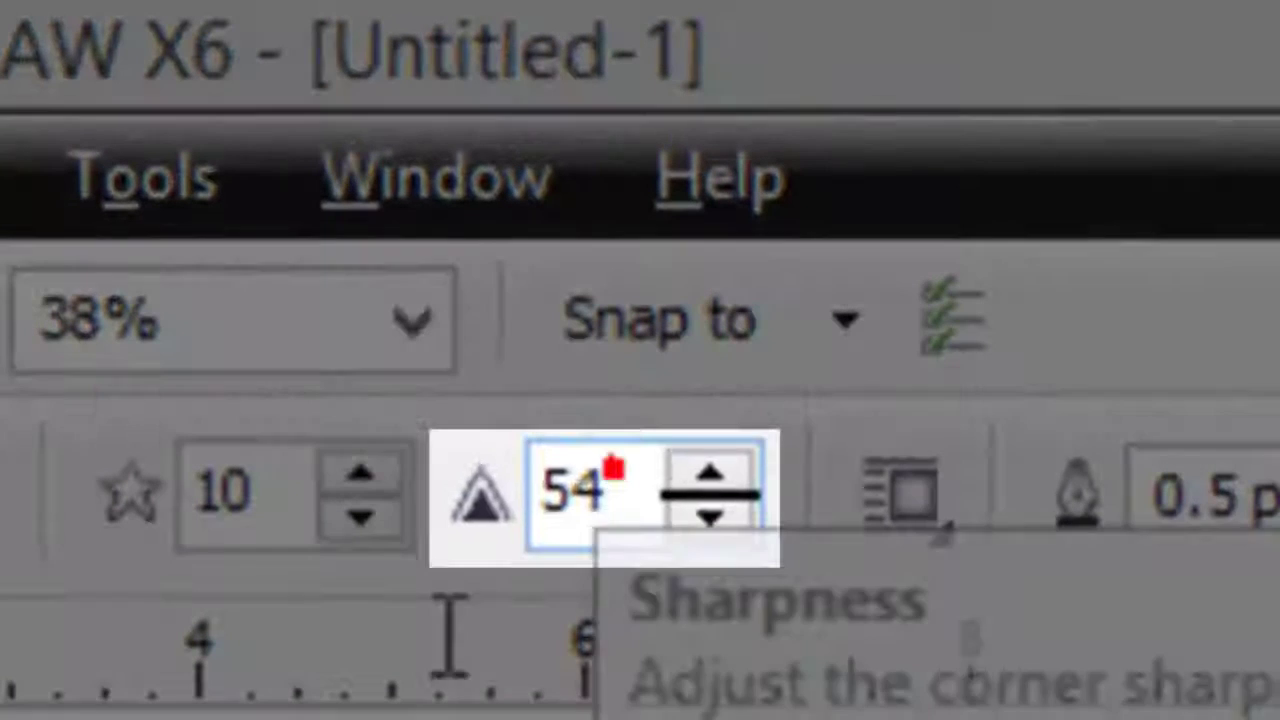
- Set the ten-pointed star's sharpness first to 20 and finally to 80
double_click(606, 465)
text(20)
key(Return)
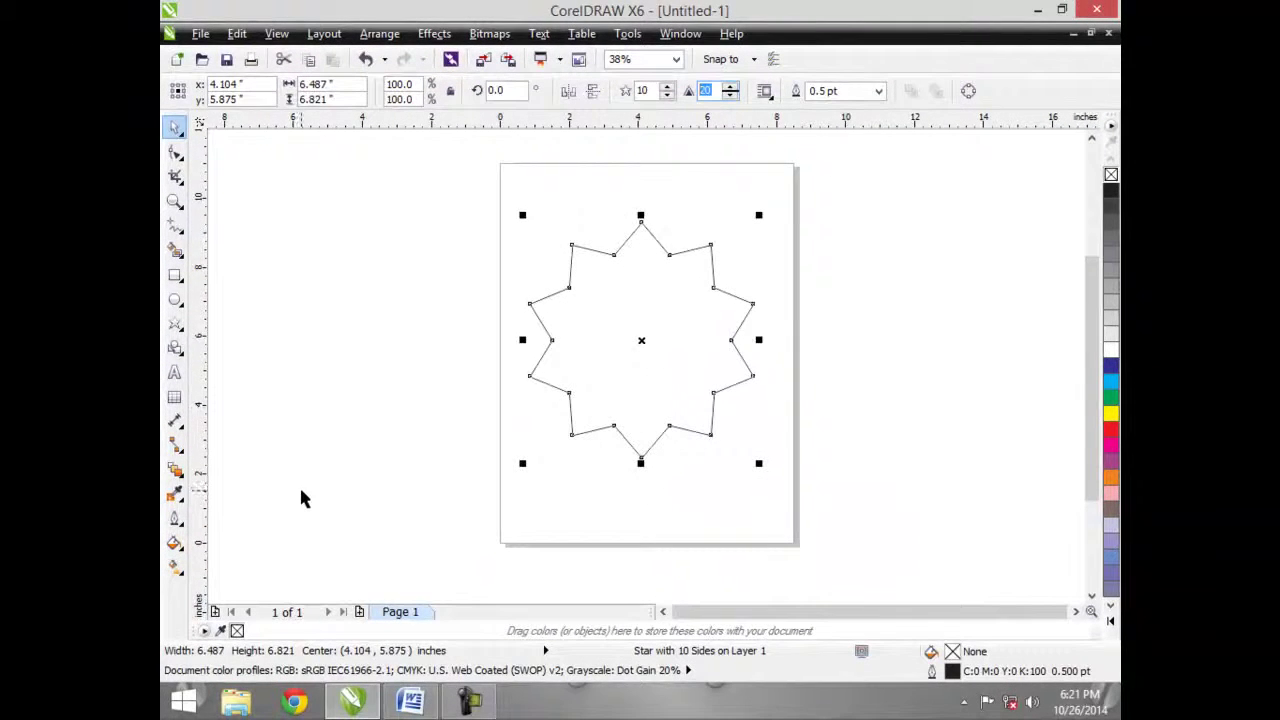
key(Return)
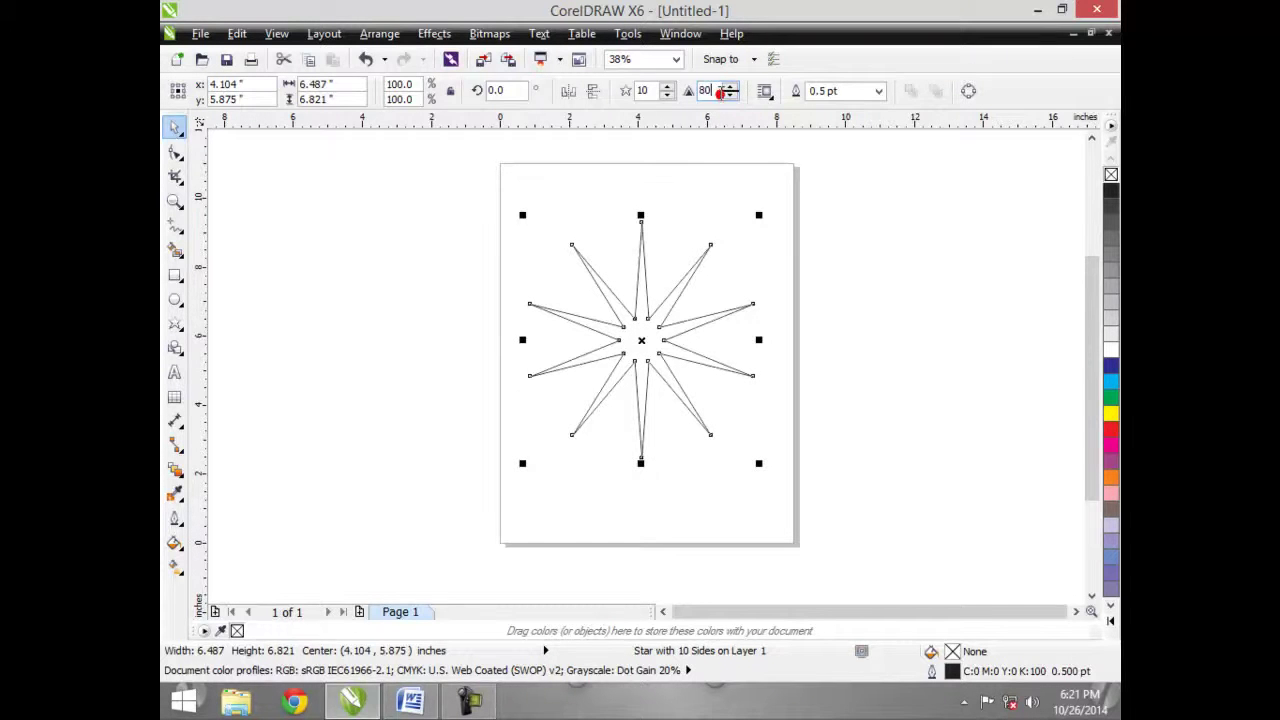
- Widen the star's narrow arms by moving an inner node outward with the Shape tool to a sharpness of 51
click(175, 152)
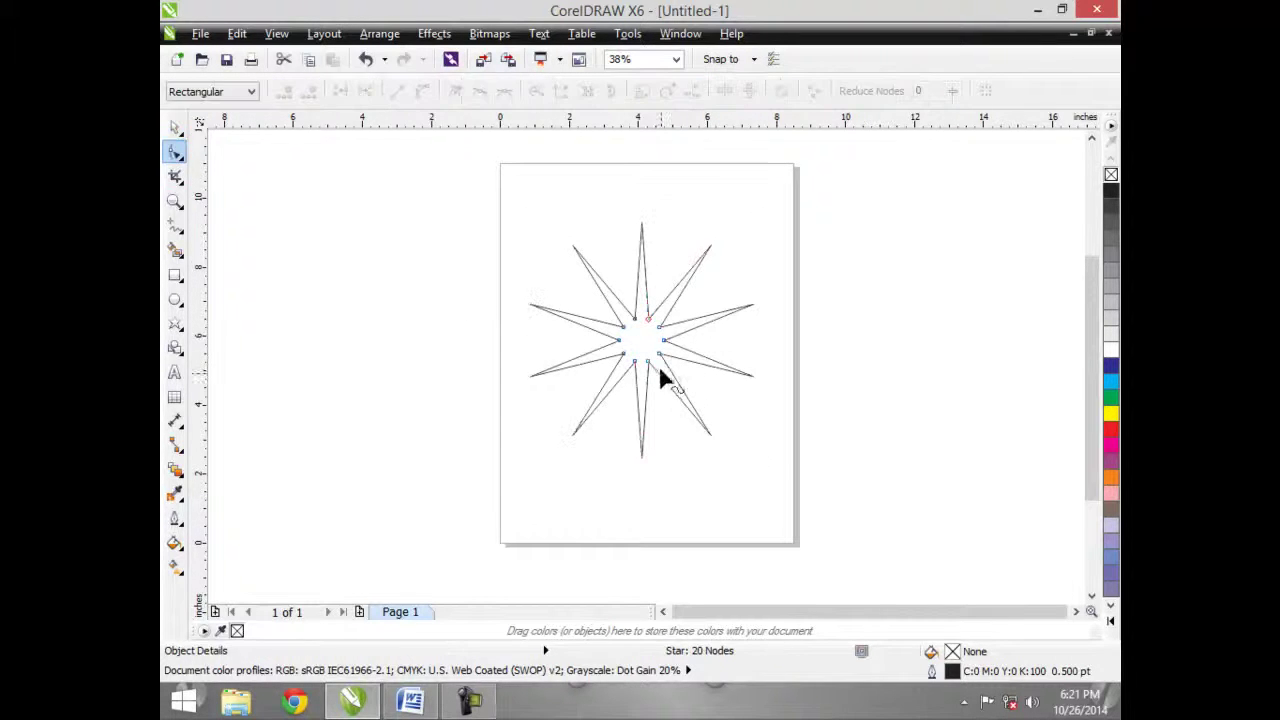
drag(648, 366, 658, 392)
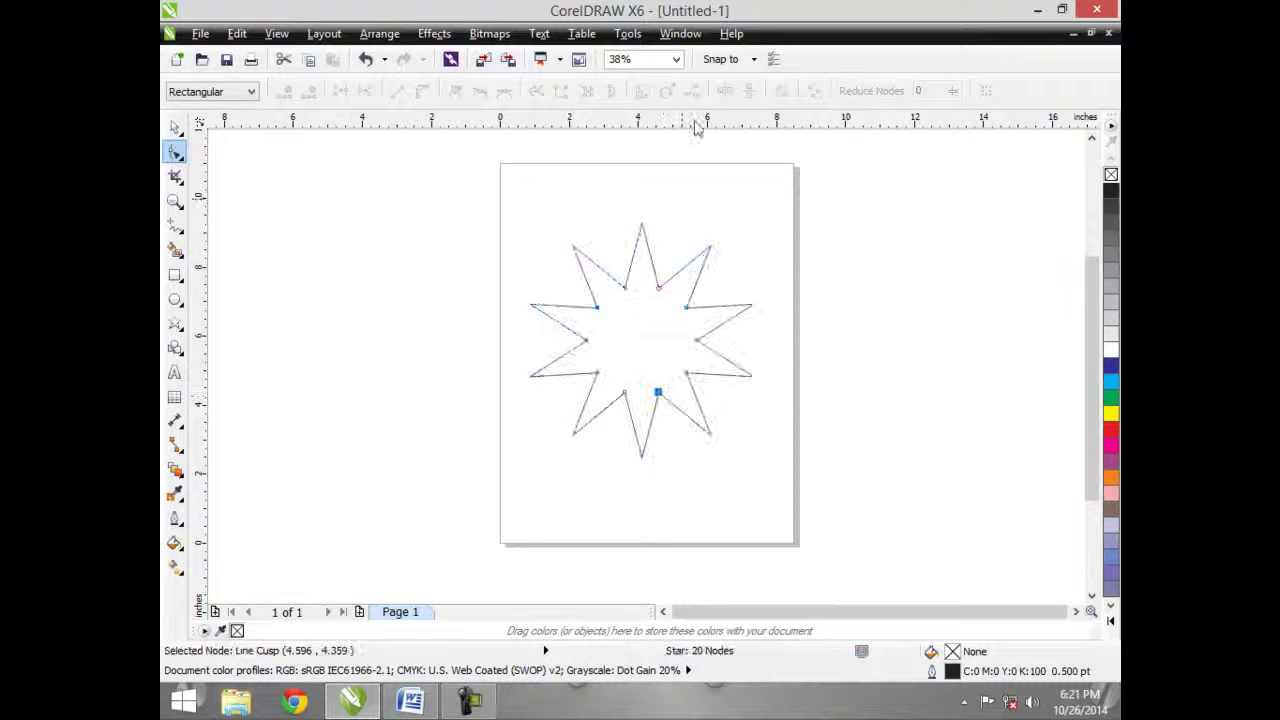
click(175, 127)
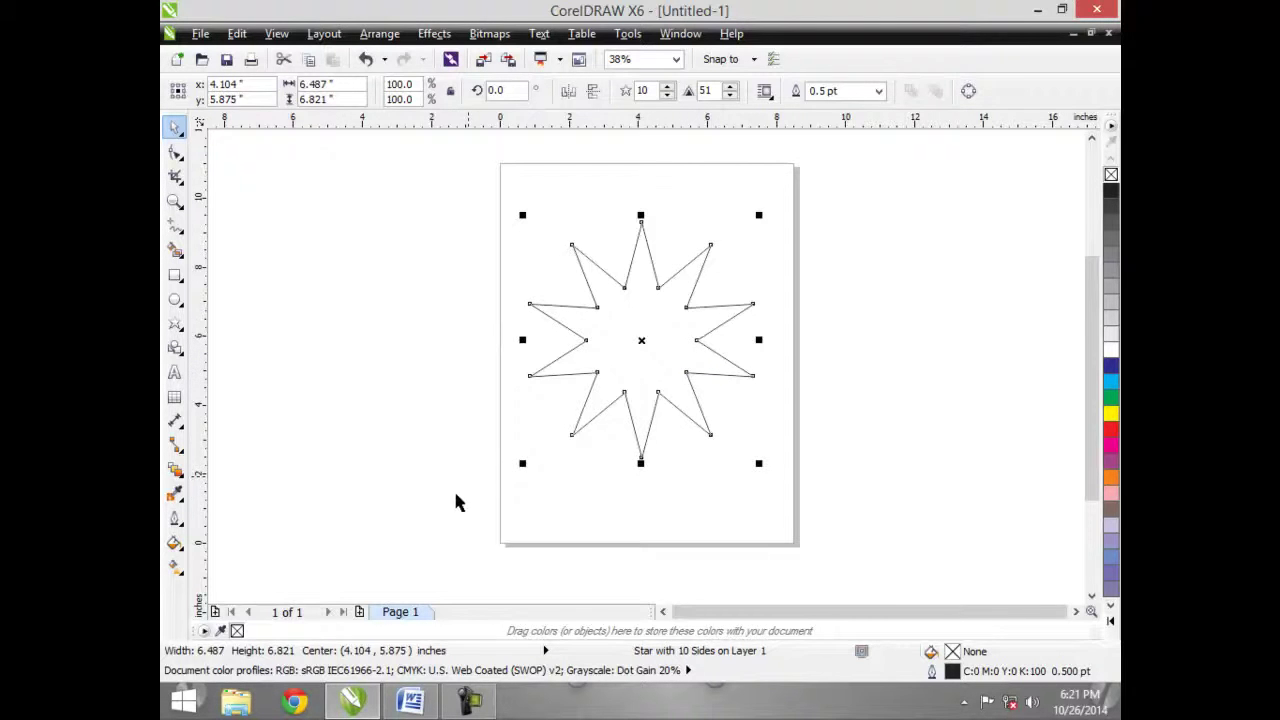
- Delete the ten-pointed star and switch to the course outline document in Microsoft Word
key(Delete)
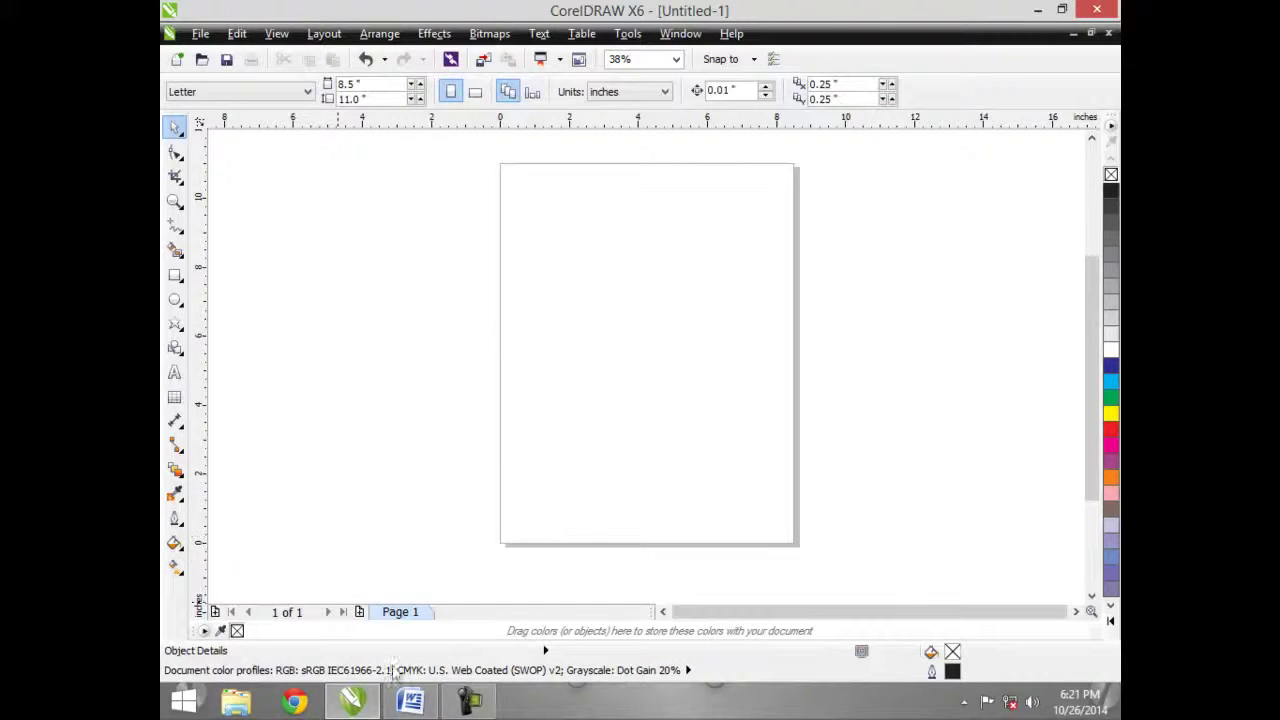
click(405, 700)
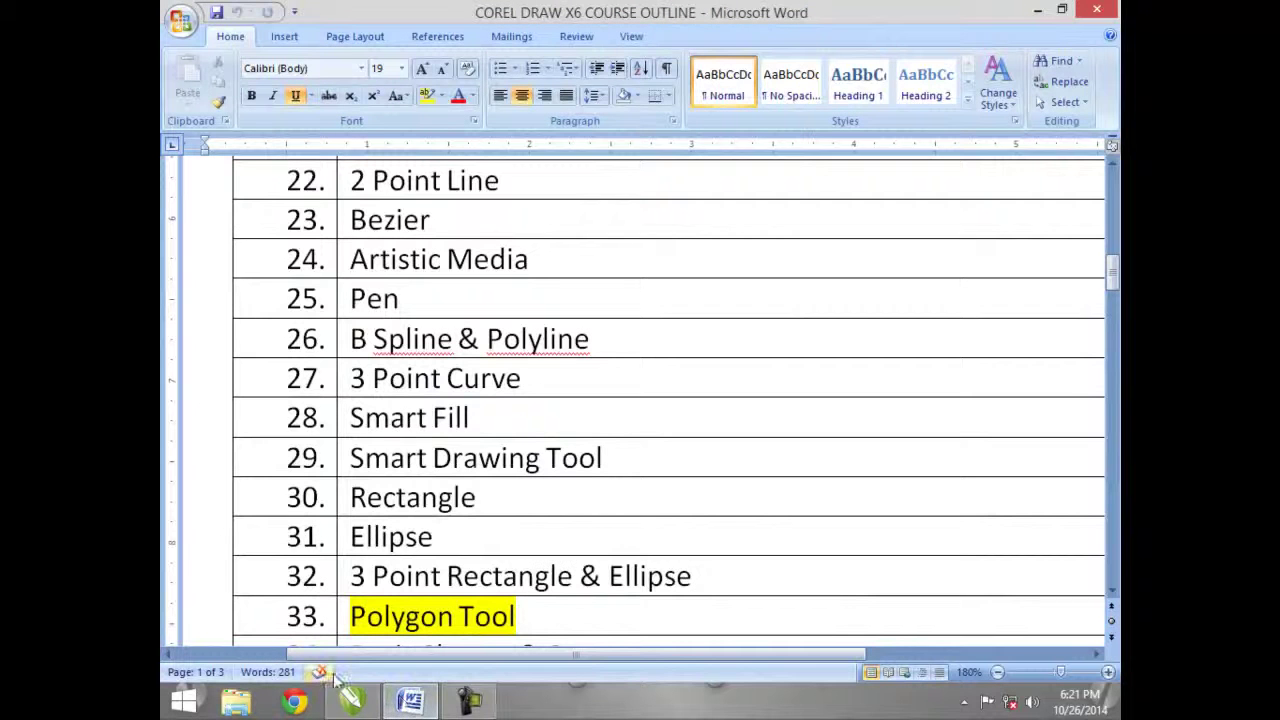